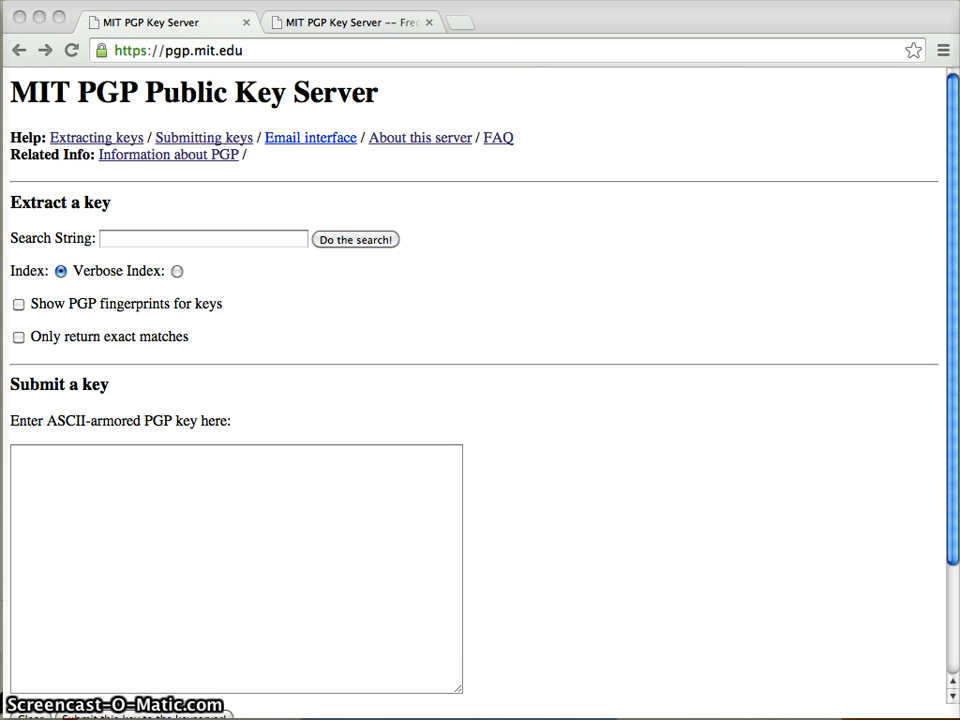
left_click(615, 574)
scroll(615, 574, "down", 3)
scroll(615, 574, "up", 3)
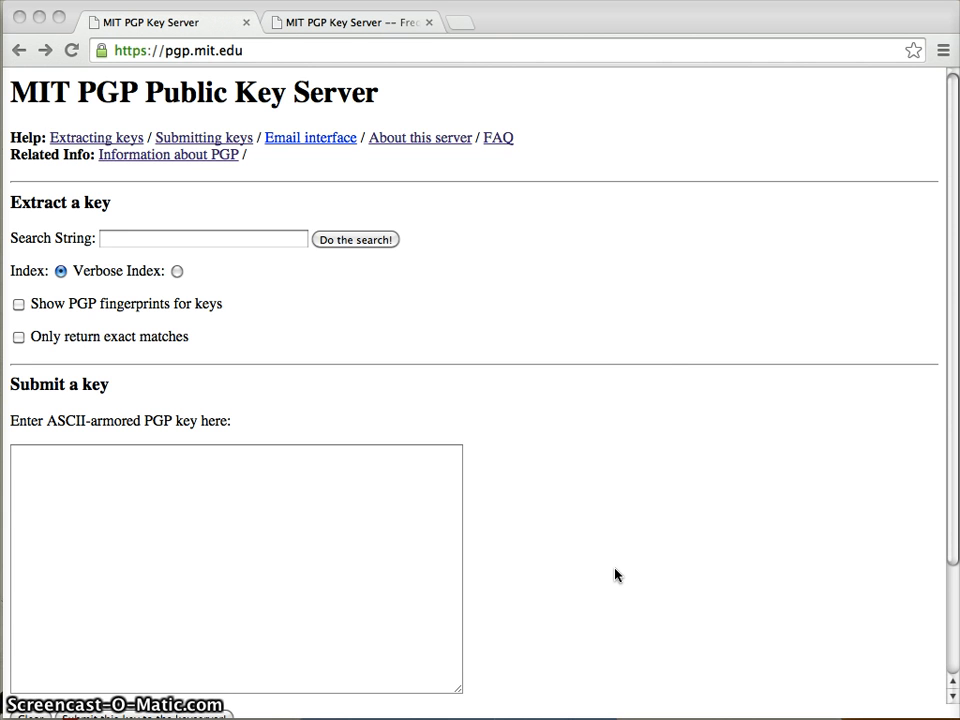
left_click(489, 282)
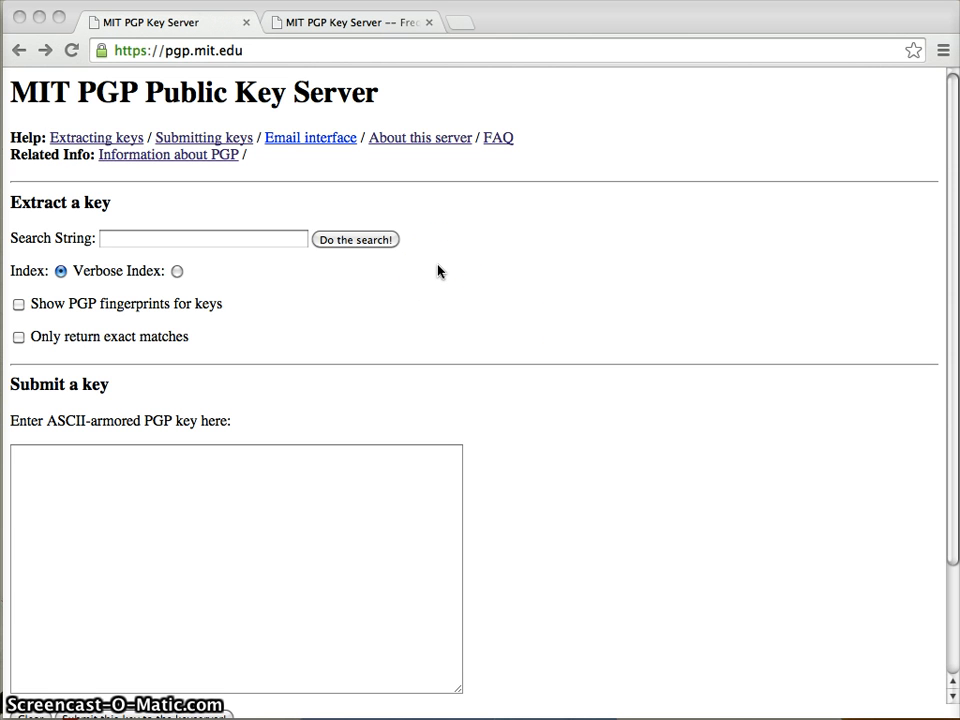
- View the key server's Frequently Asked Questions page, and return to the key server's home page
left_click(366, 24)
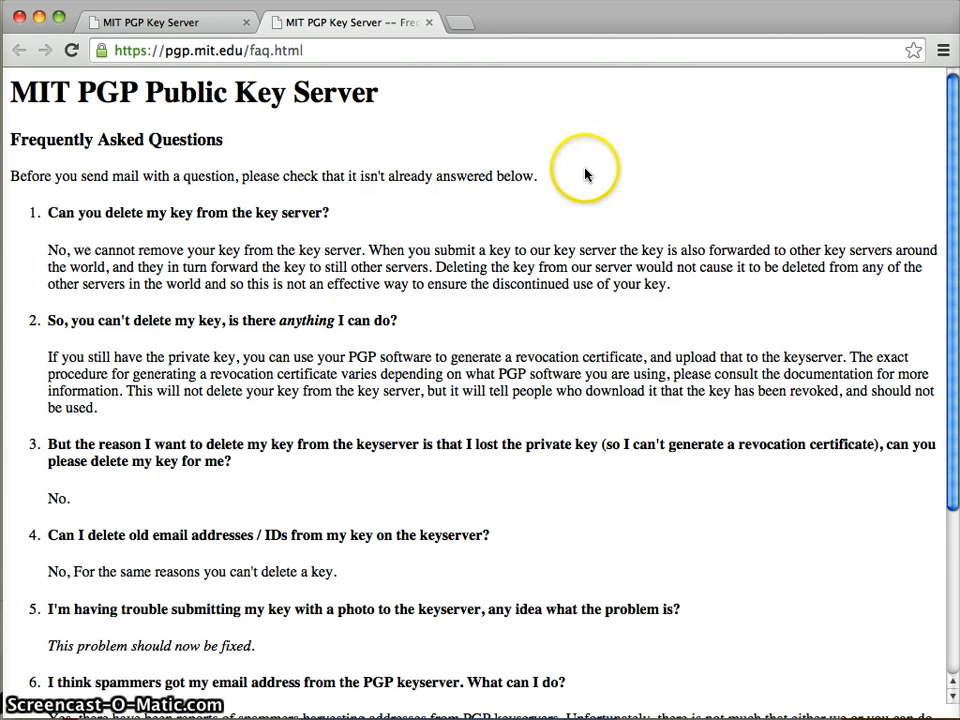
left_click(182, 22)
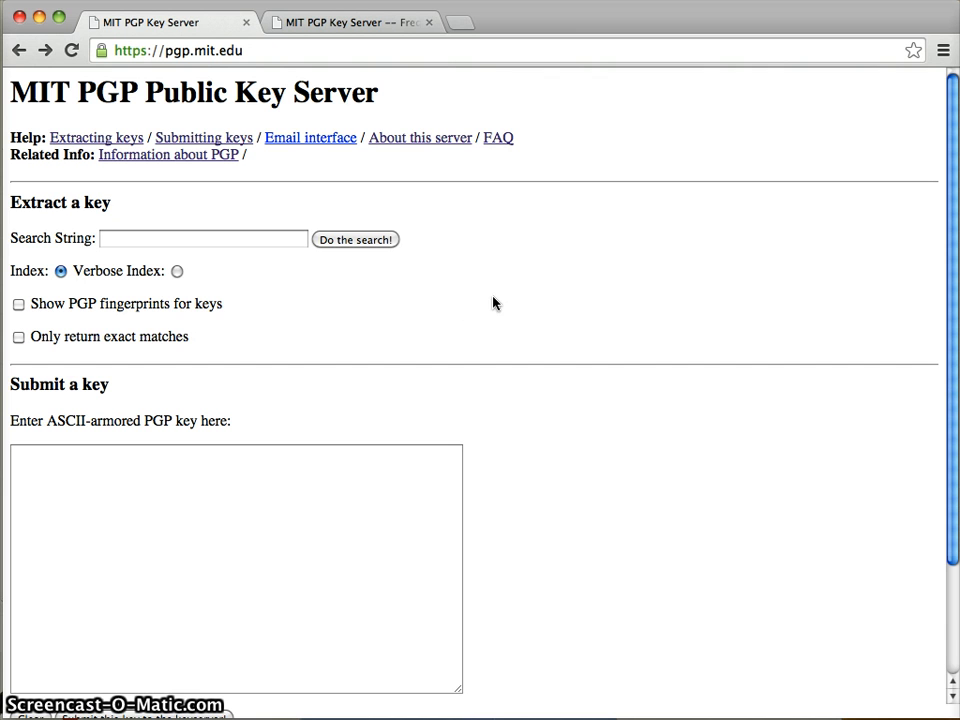
left_click(540, 328)
- Search the key server for "some user" and look through the list of matching keys
left_click(223, 240)
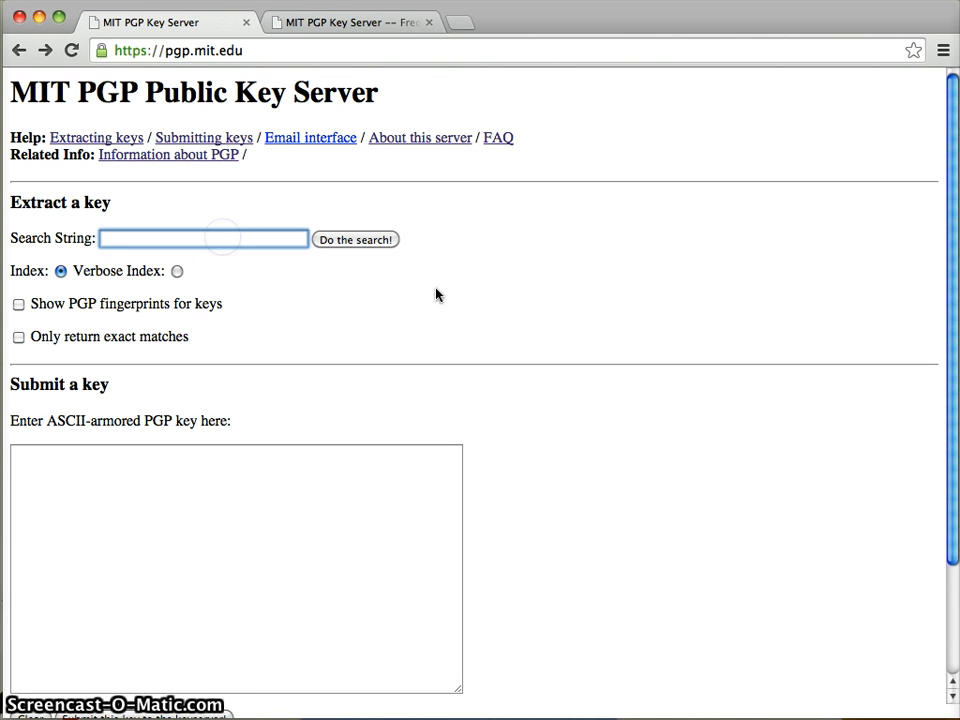
type("some user")
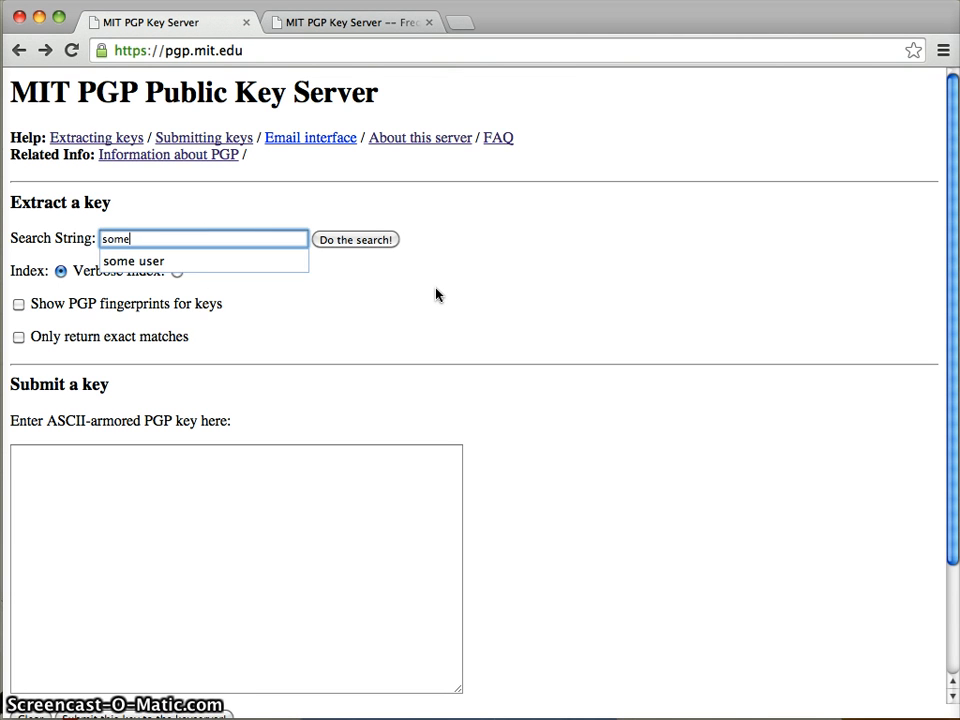
key("Return")
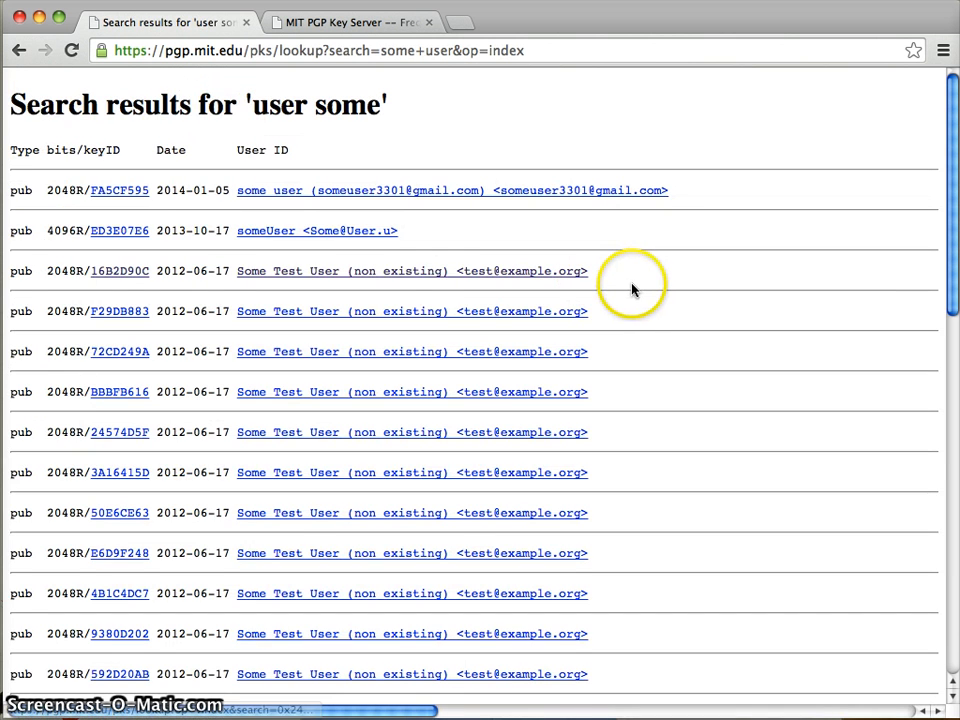
scroll(707, 290, "down", 5)
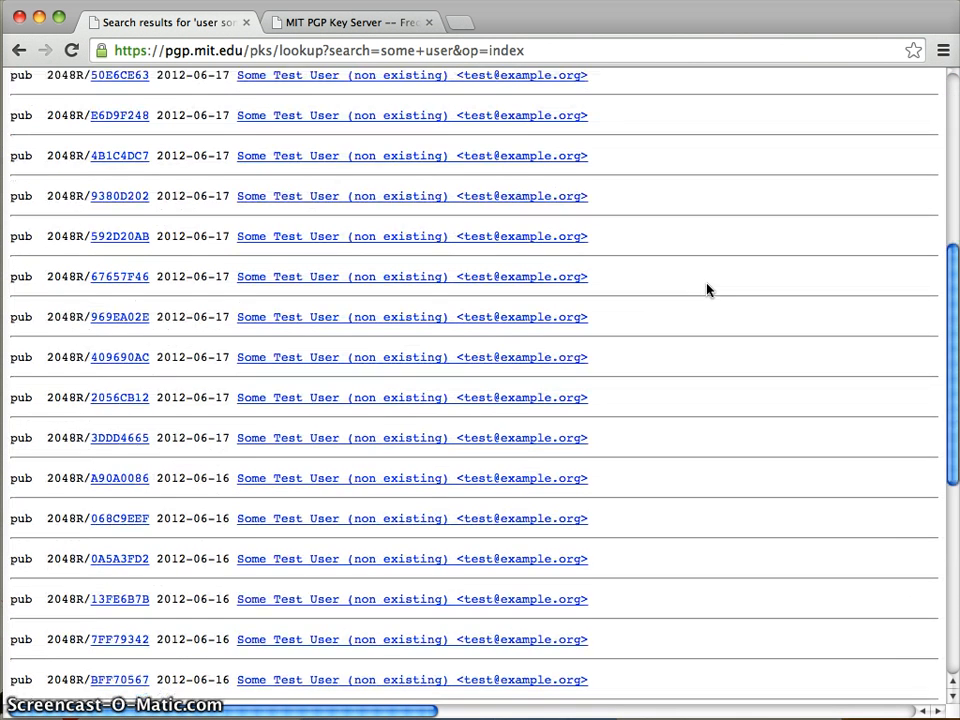
scroll(707, 290, "up", 5)
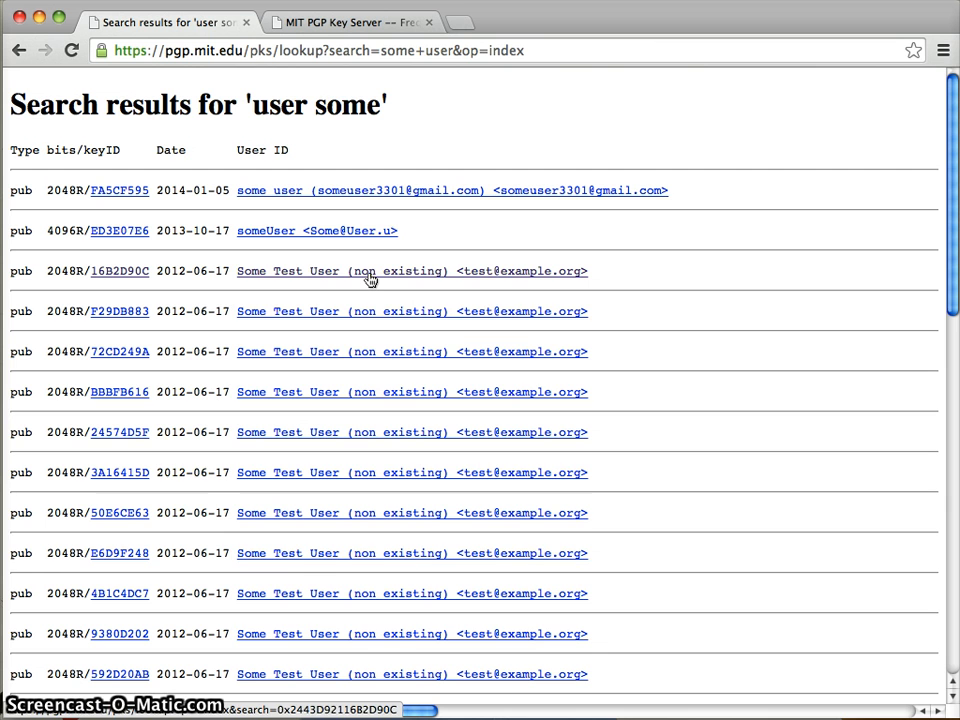
- Open the public key block of the "Some Test User (non existing)" key 16B2D90C and copy the whole block, including its BEGIN and END lines
left_click(370, 272)
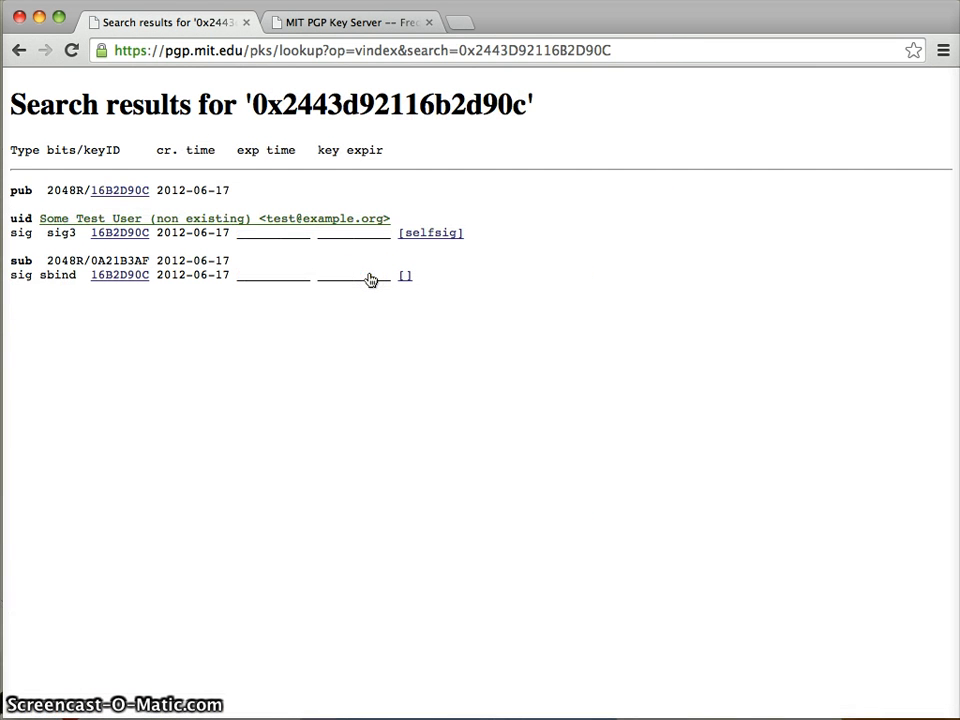
left_click(470, 337)
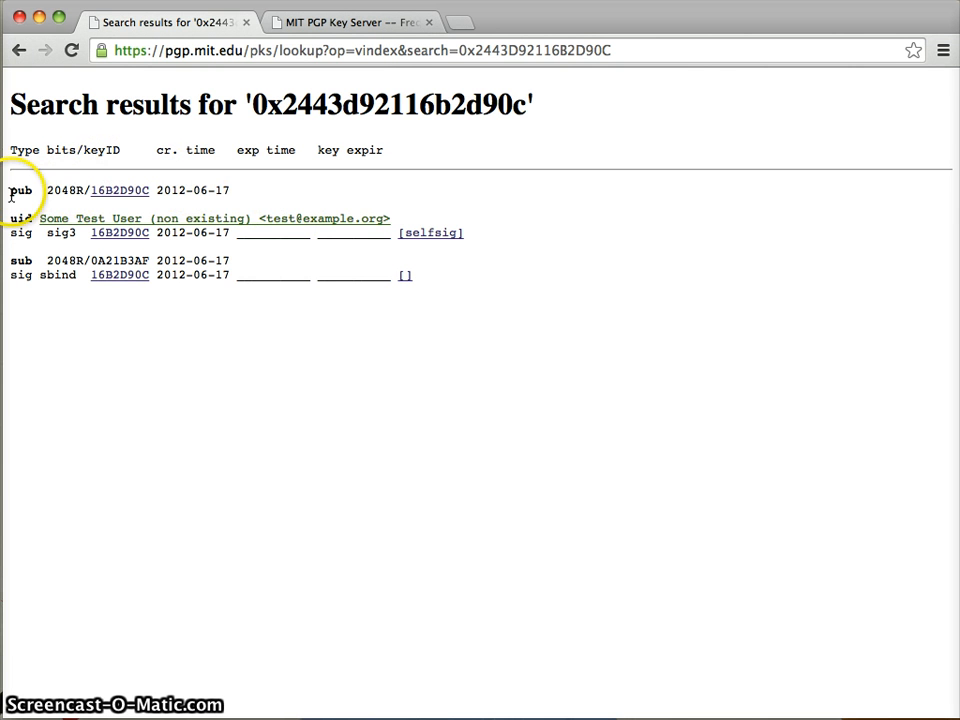
left_click(133, 191)
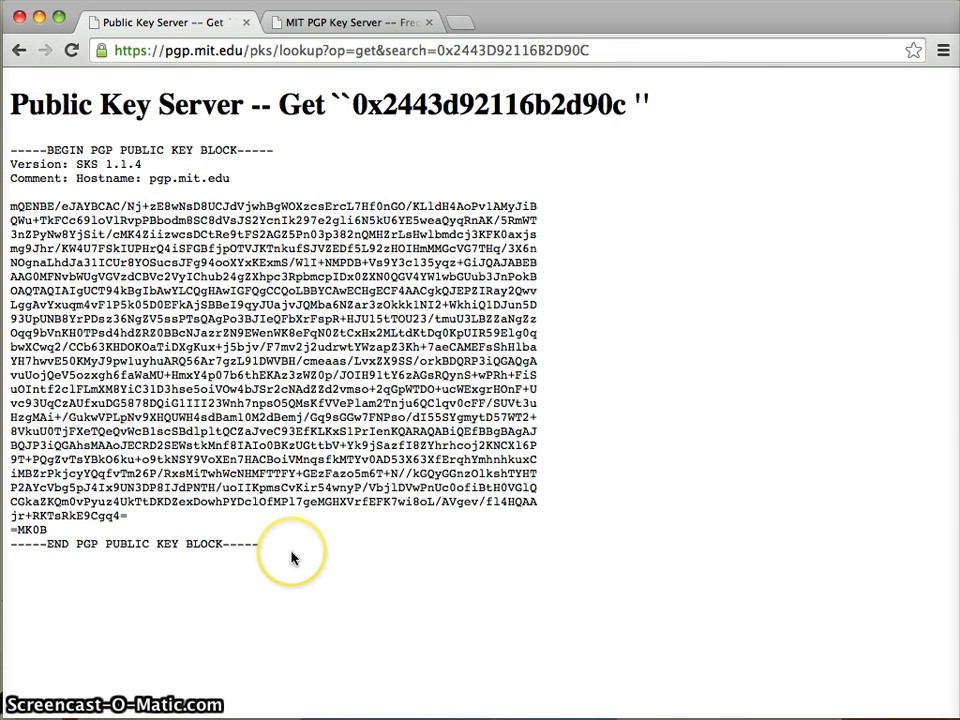
left_click_drag(283, 553, 7, 157)
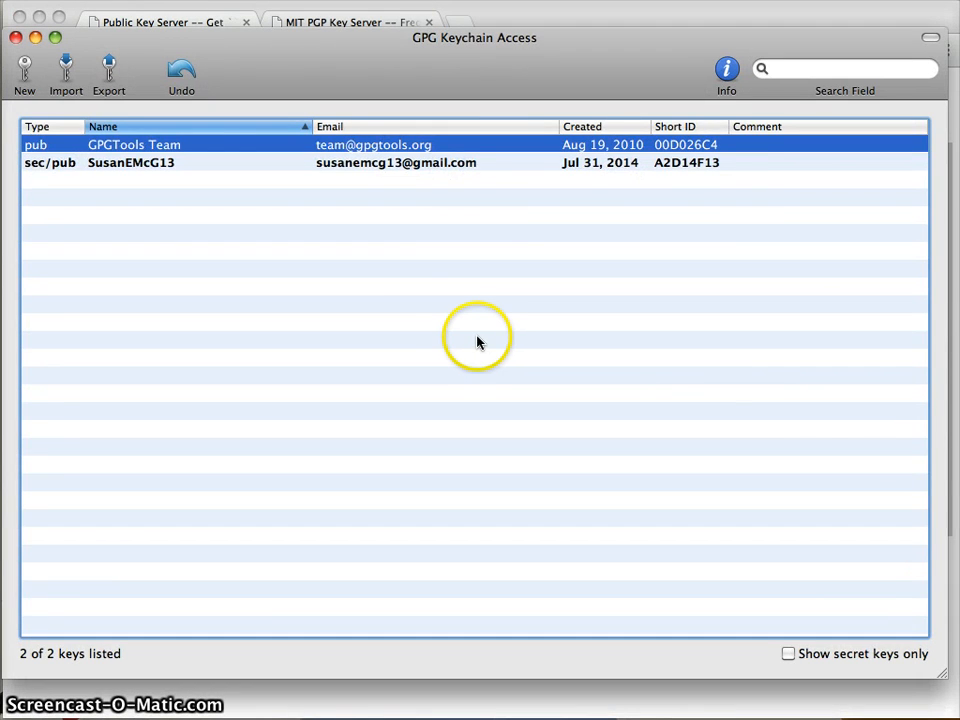
- Switch to GPG Keychain Access, import the copied public key by pasting it, and select the Some Test User entry
left_click(477, 337)
right_click(405, 304)
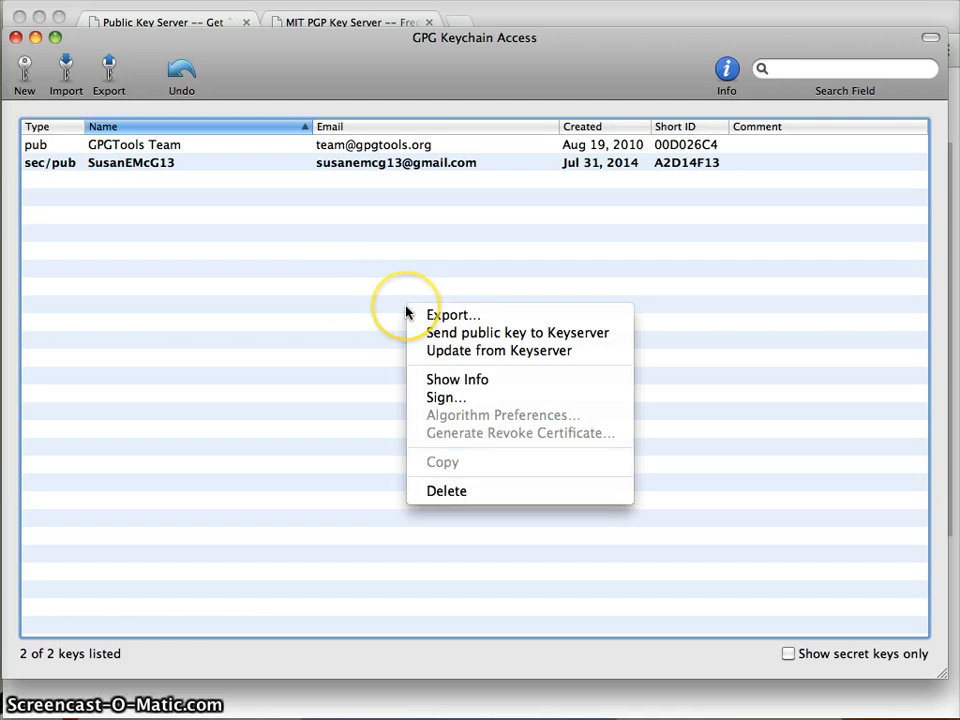
left_click(349, 290)
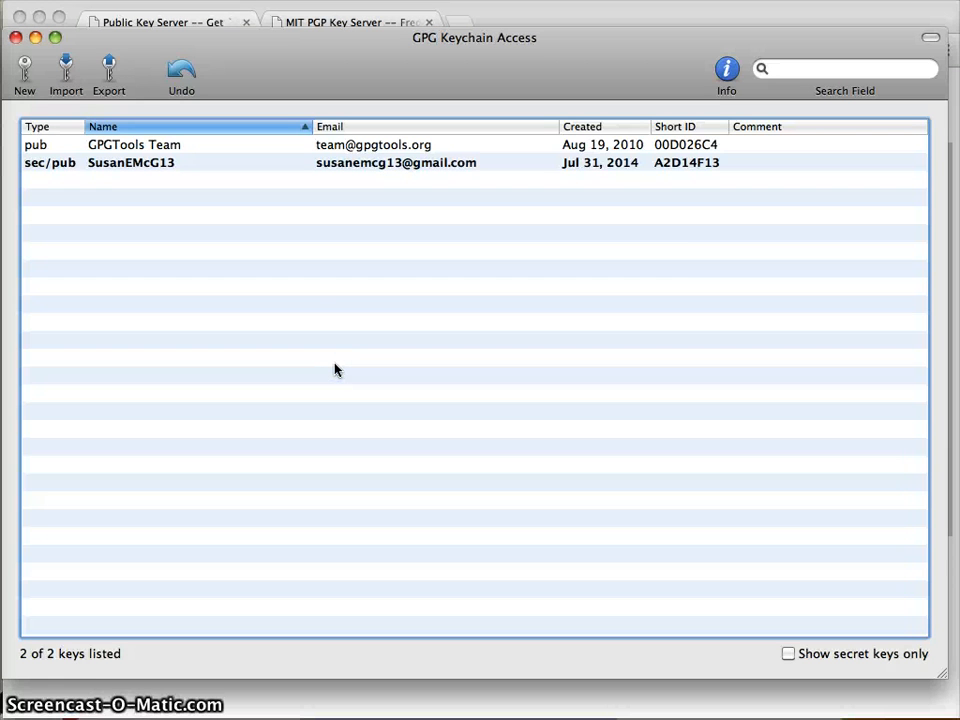
key("super+v")
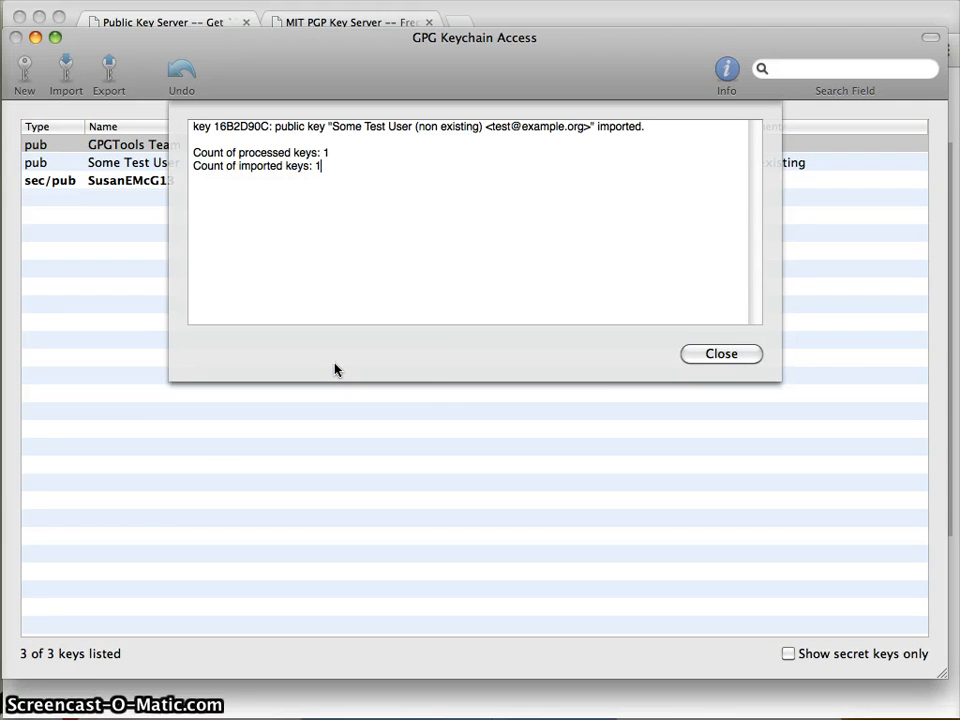
left_click(721, 354)
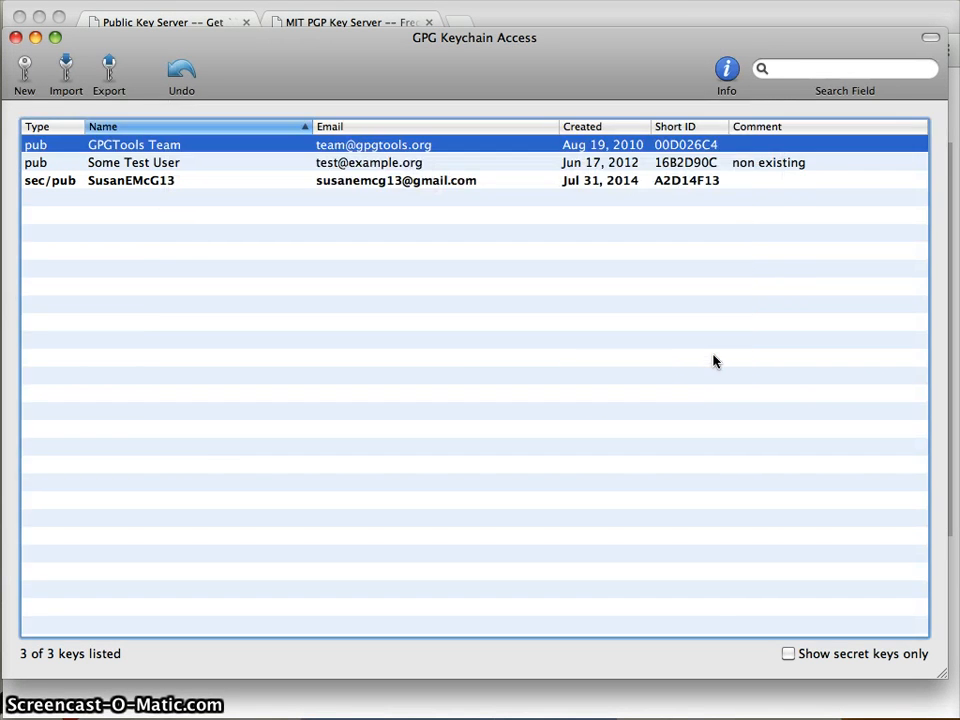
left_click(393, 164)
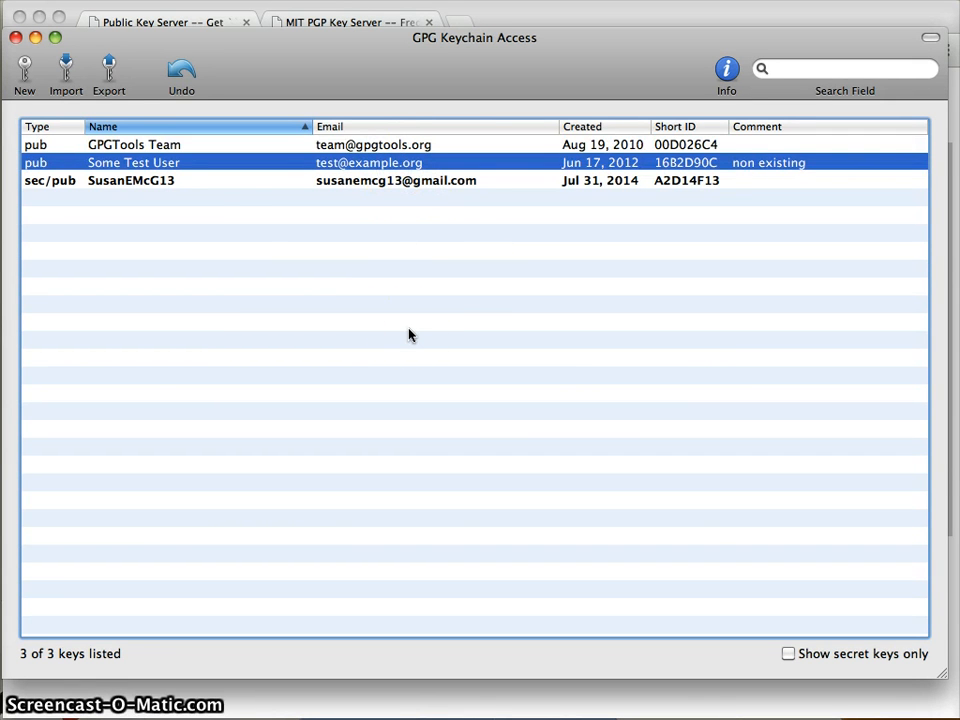
left_click(243, 226)
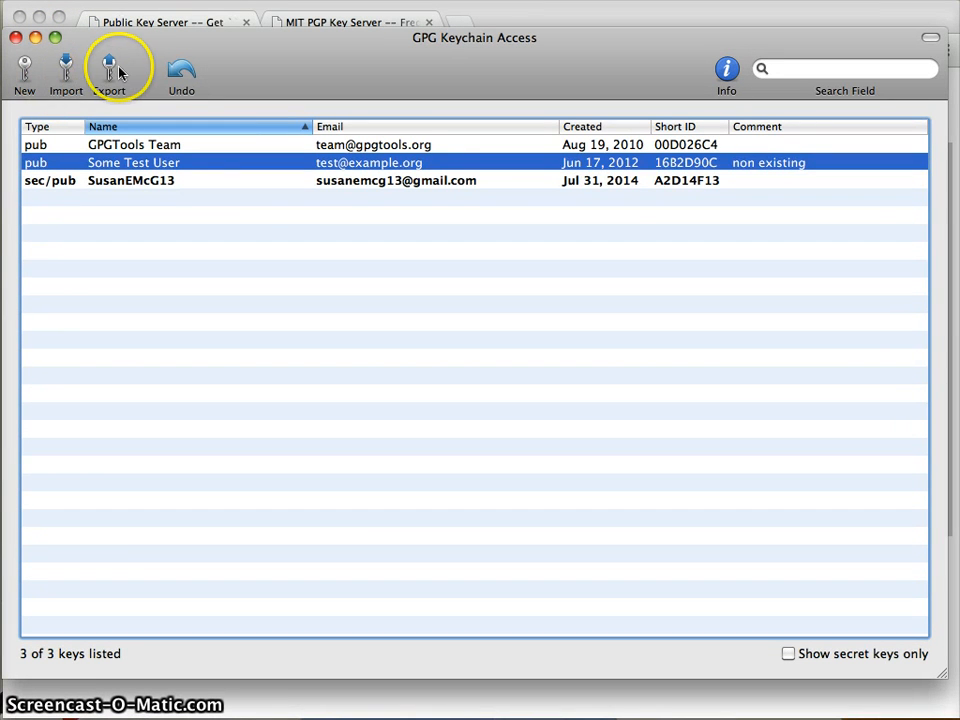
- Export the sec/pub key to the Desktop in ASCII format without the secret key, naming the file with the owner's username
left_click(104, 183)
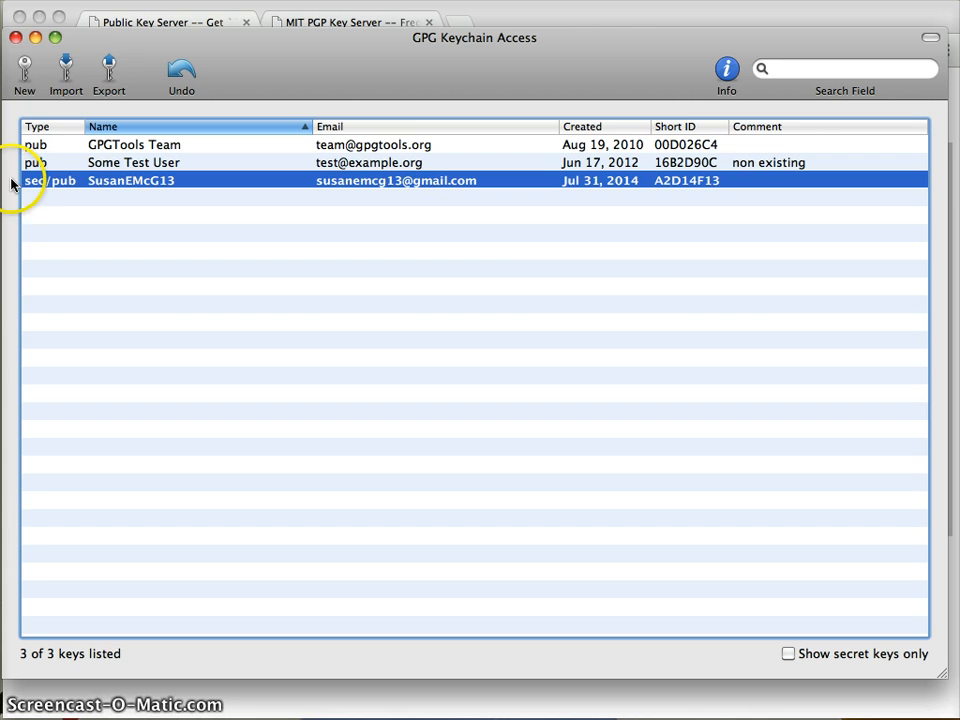
left_click(109, 75)
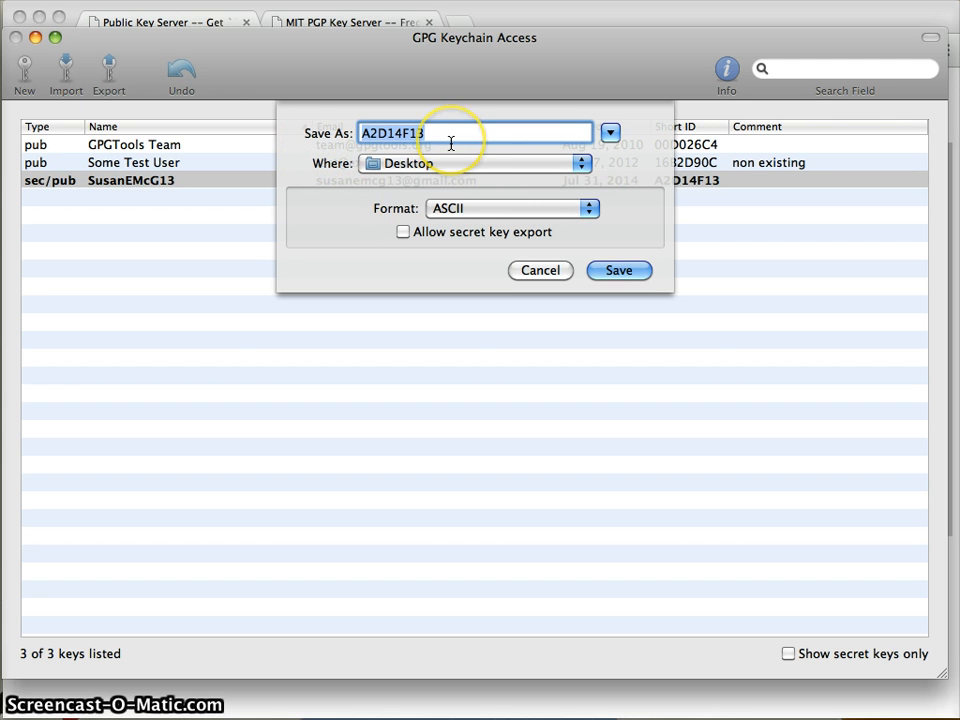
type("Susan")
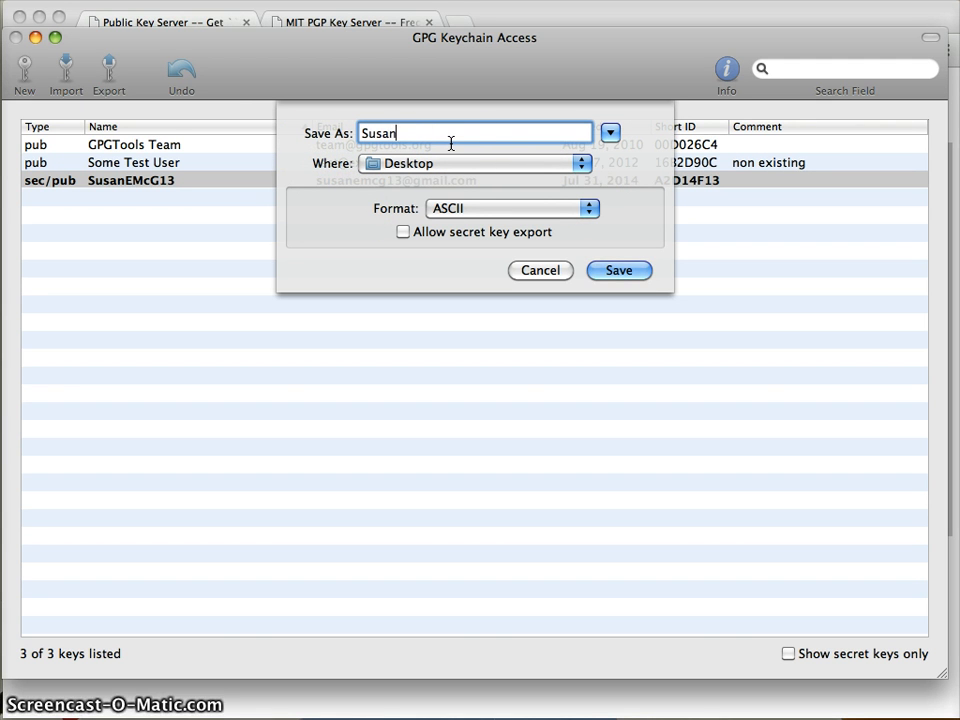
type("EMcG13")
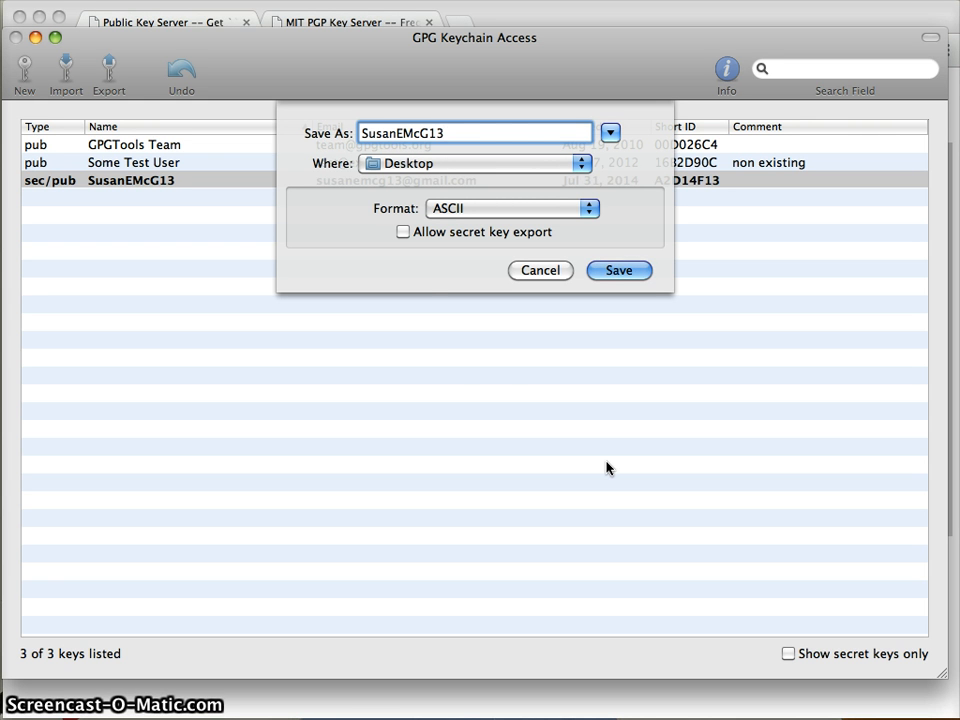
left_click(620, 271)
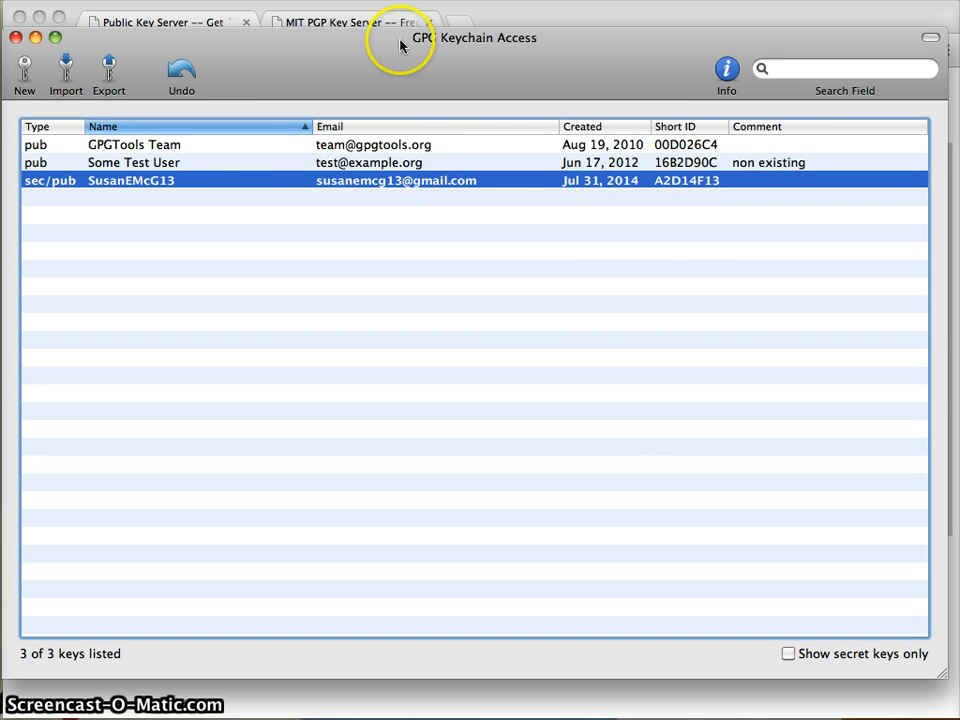
- Minimize the keychain window, return to the key submission form on the key server's home page, and minimize the browser
left_click(36, 38)
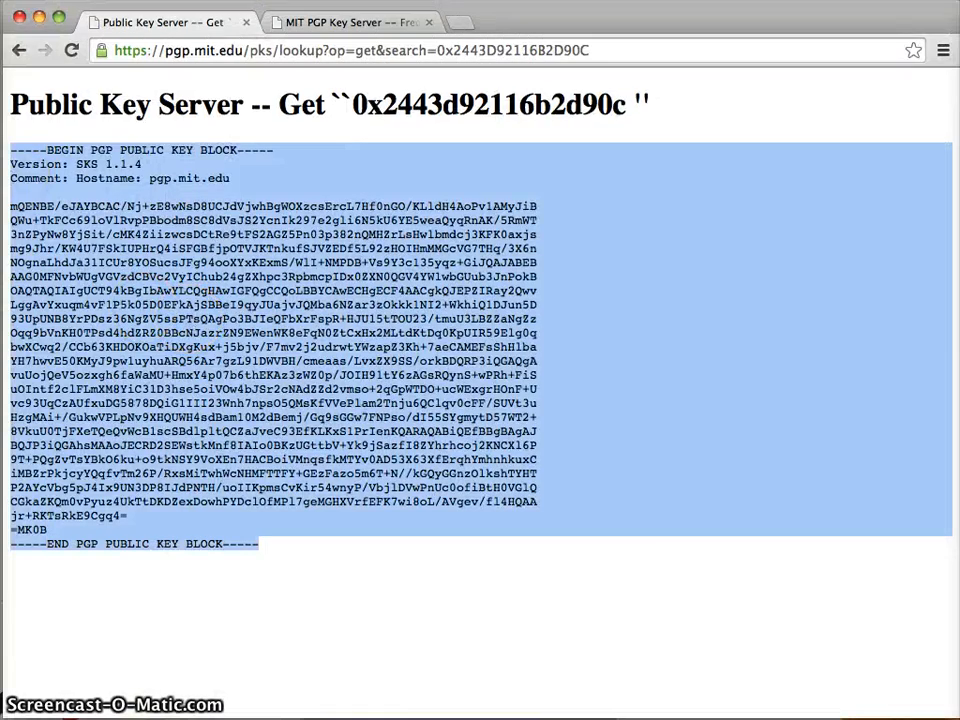
left_click(20, 49)
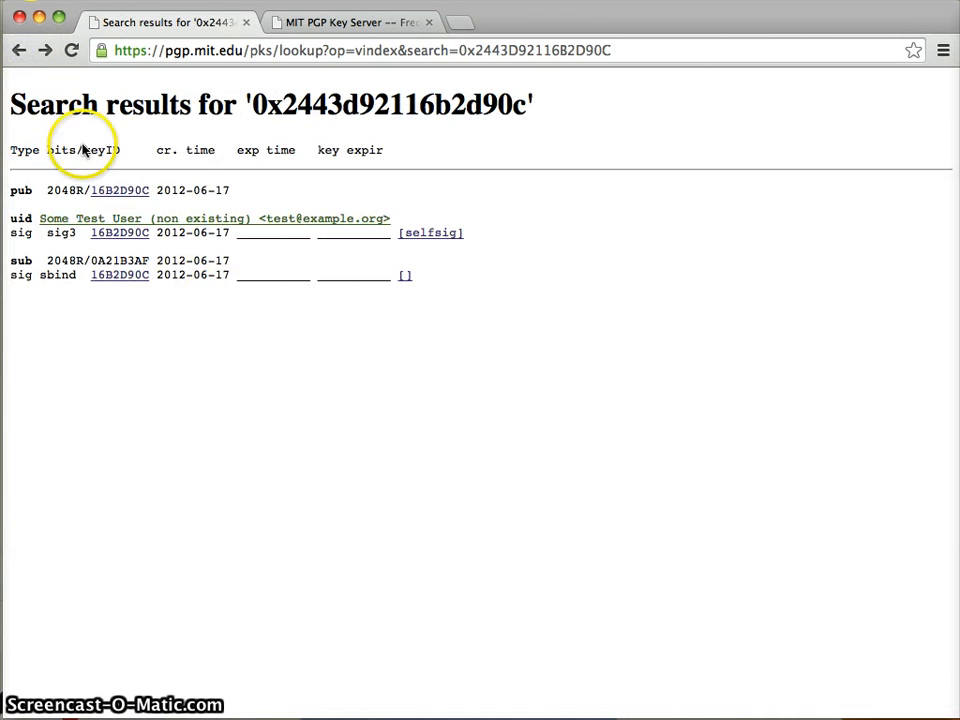
left_click(25, 55)
left_click(24, 55)
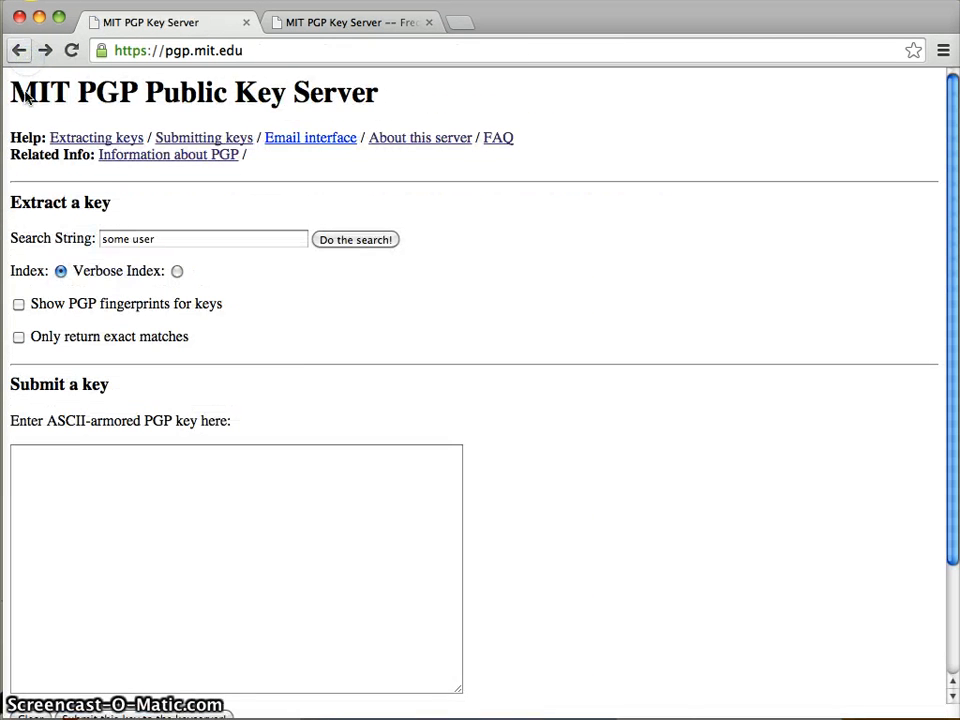
scroll(304, 330, "down", 3)
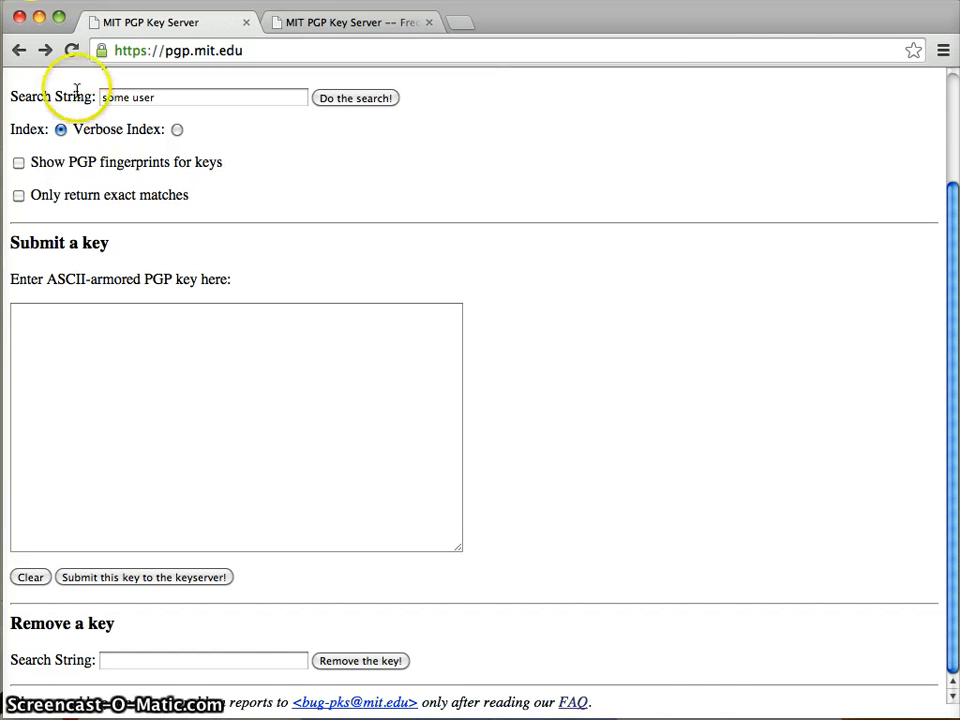
left_click(42, 18)
double_click(485, 140)
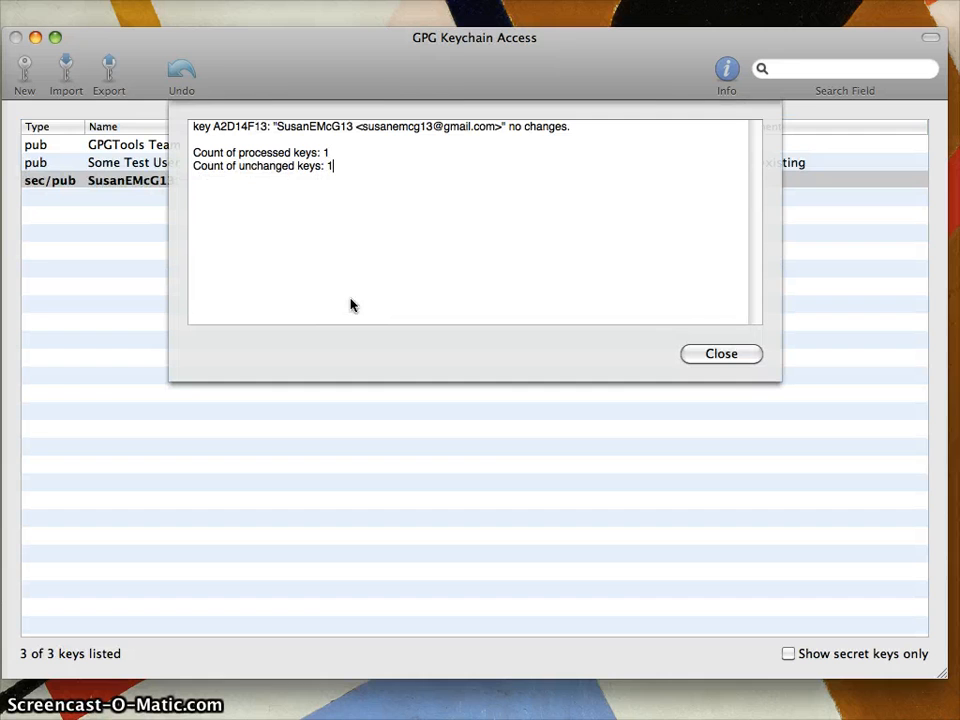
left_click(722, 357)
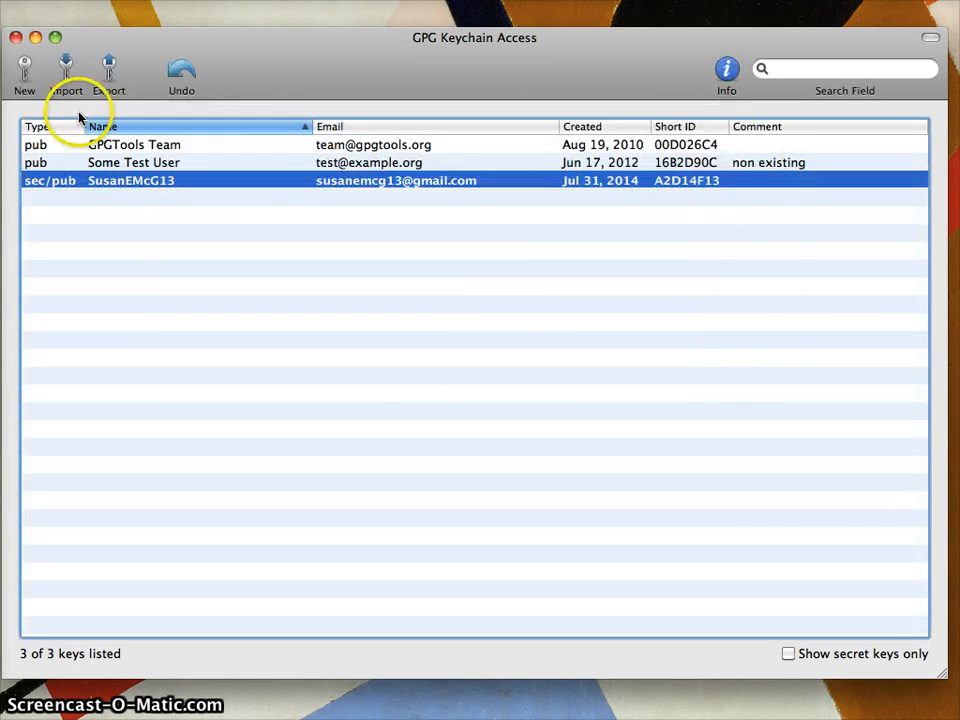
left_click(35, 37)
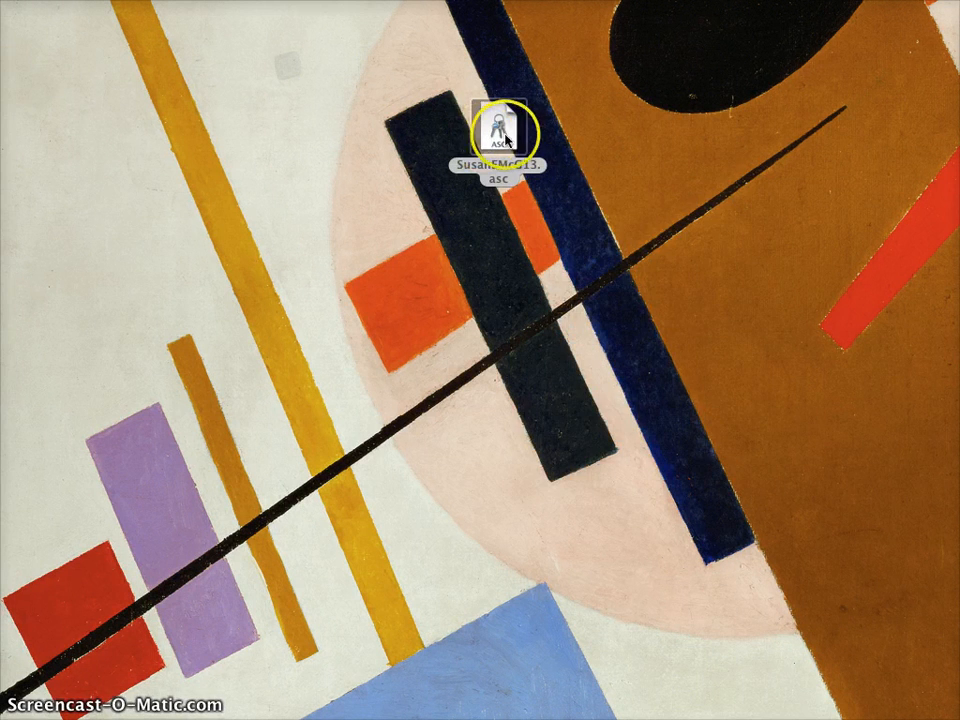
- Open the exported .asc key file on the Desktop with TextEdit
right_click(505, 135)
mouse_move(760, 162)
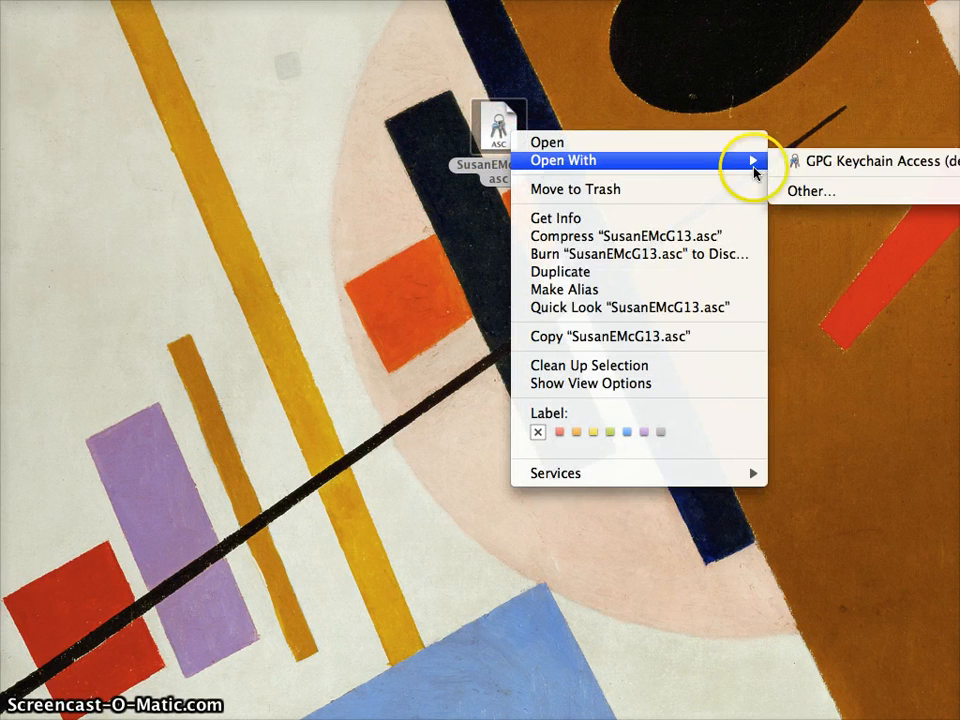
left_click(836, 195)
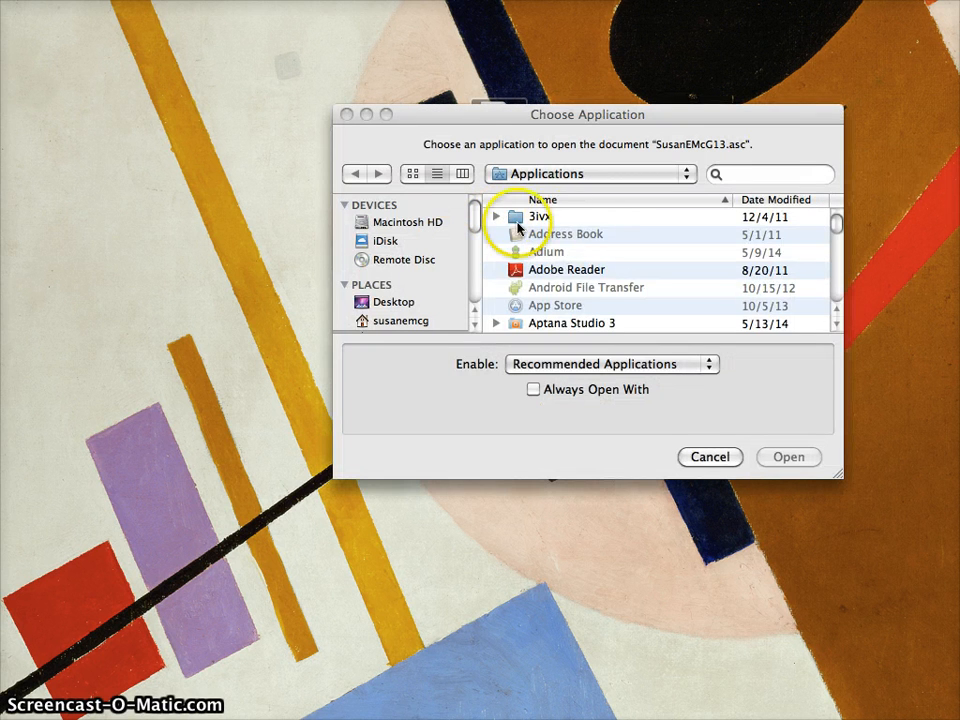
scroll(559, 215, "down", 10)
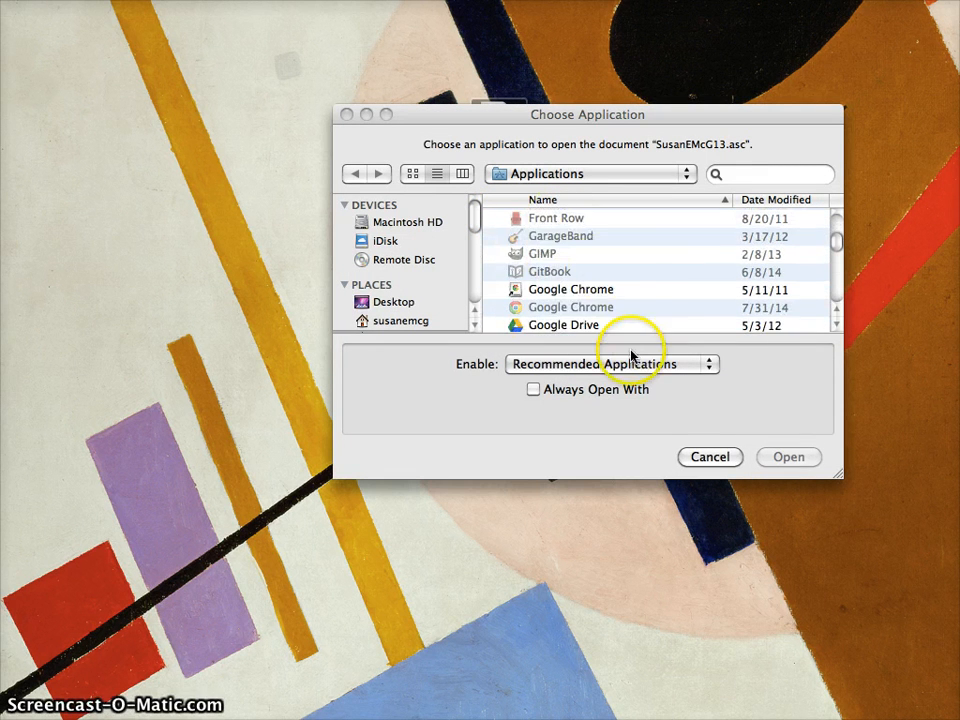
scroll(617, 310, "down", 5)
scroll(617, 308, "down", 5)
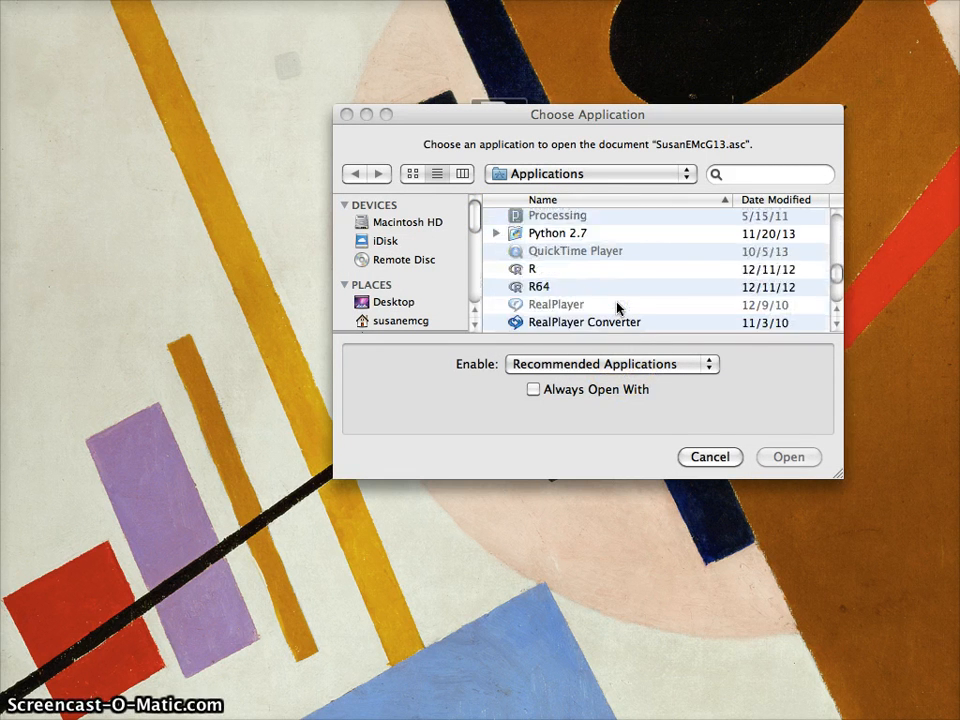
scroll(617, 305, "down", 10)
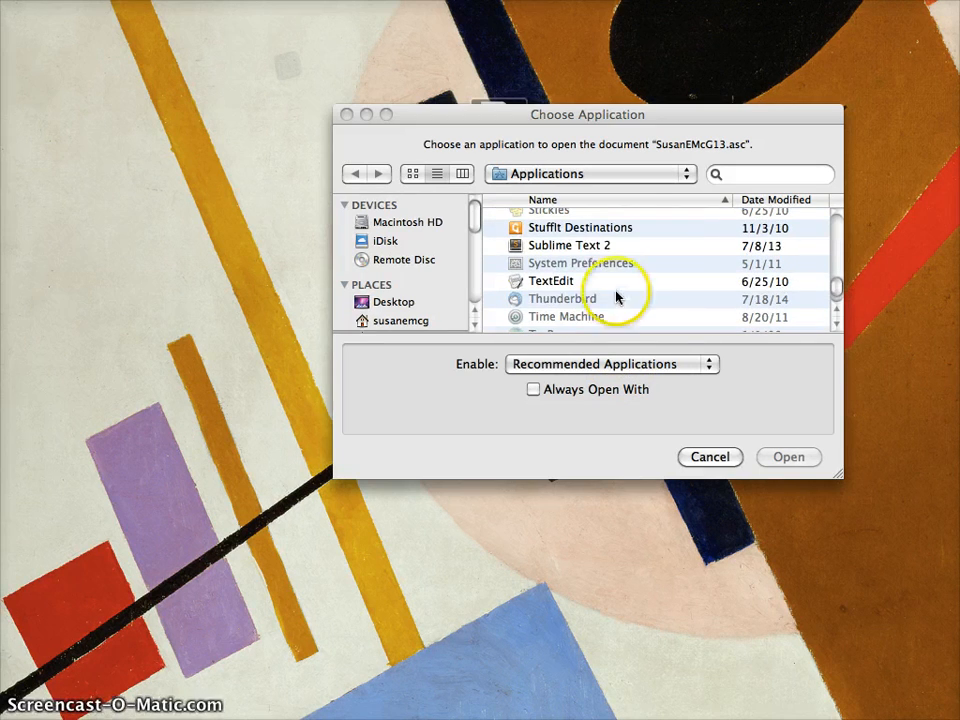
left_click(585, 285)
left_click(590, 282)
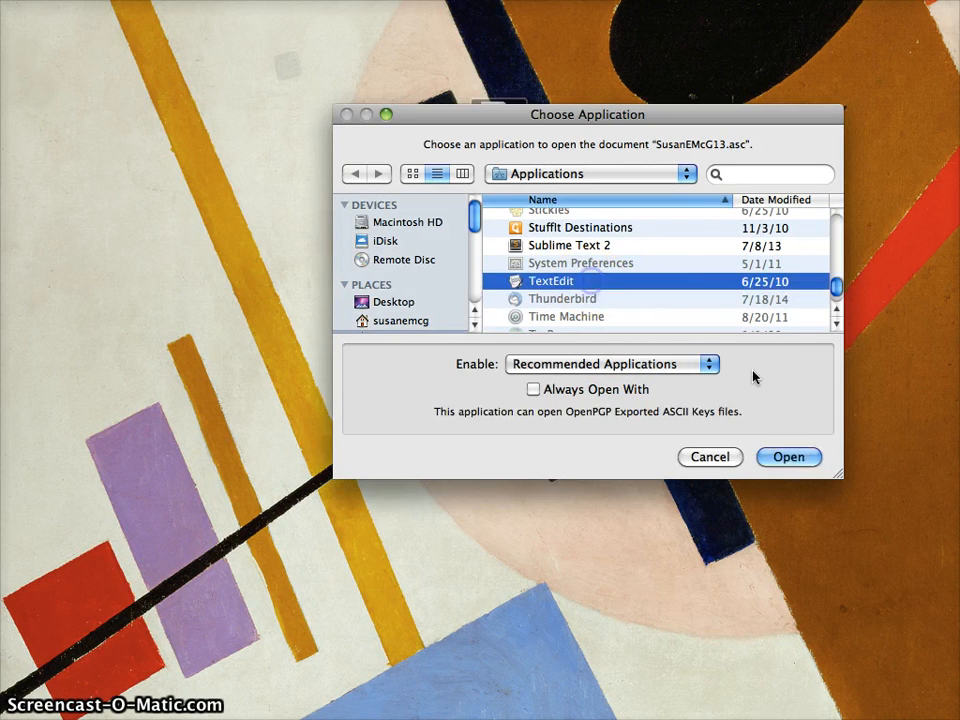
left_click(800, 457)
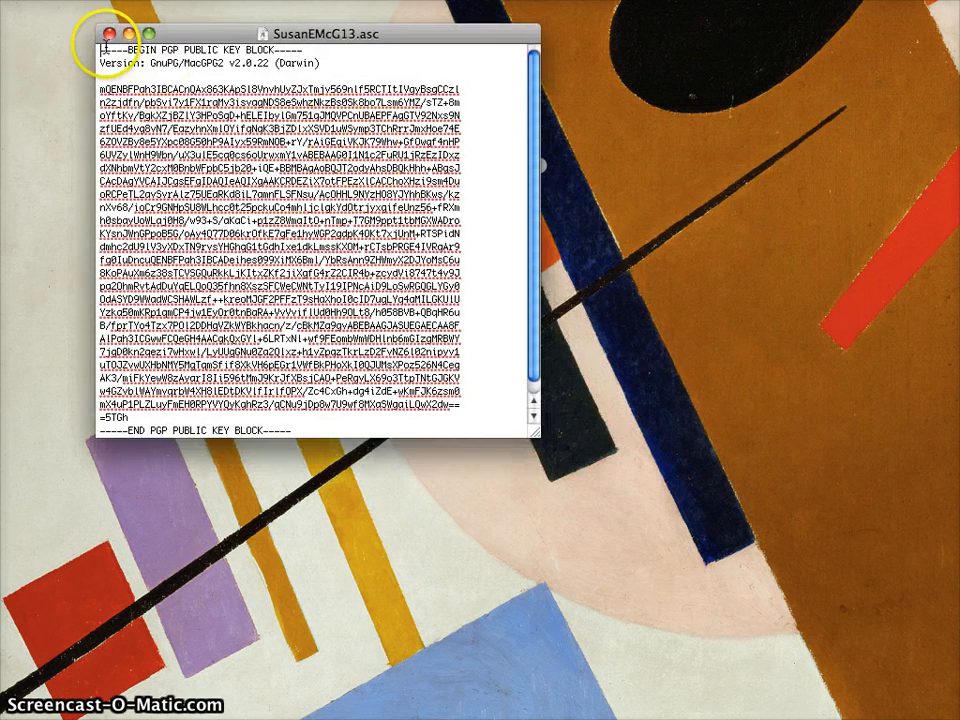
- Copy the entire public key block, paste it into the MIT PGP Key Server's submission form in the browser, and submit it
left_click_drag(100, 49, 338, 450)
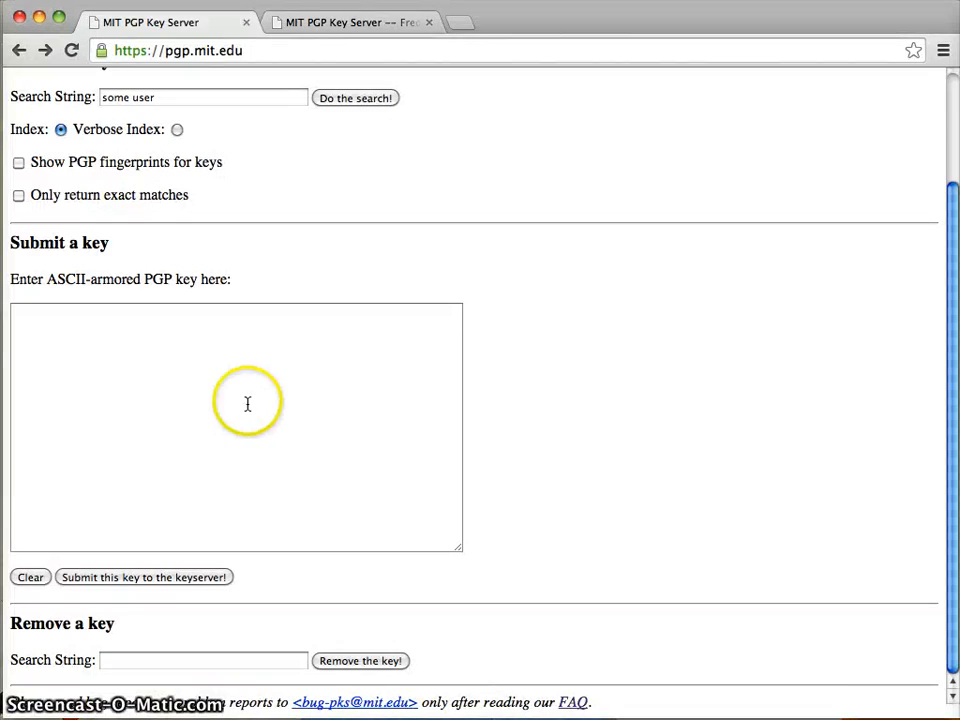
left_click(246, 403)
key("super+v")
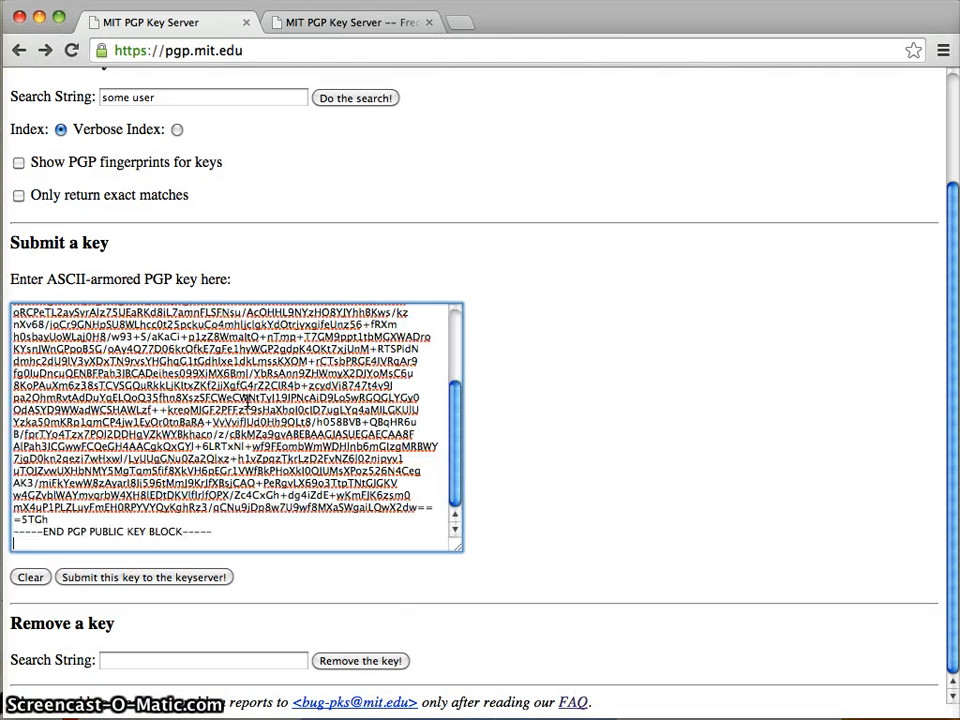
left_click(150, 580)
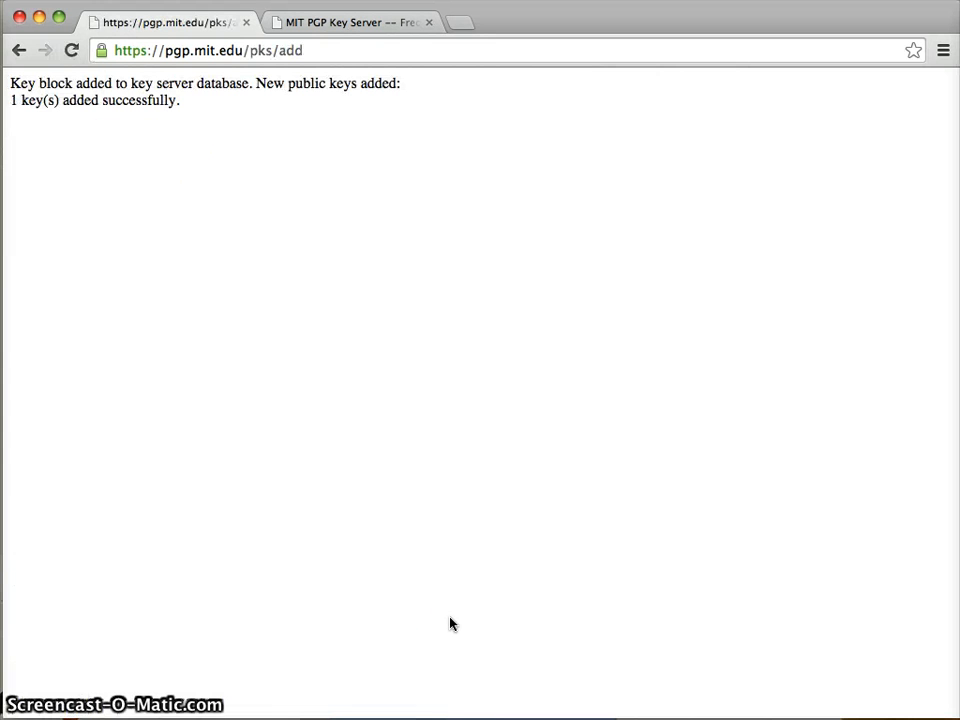
left_click(219, 344)
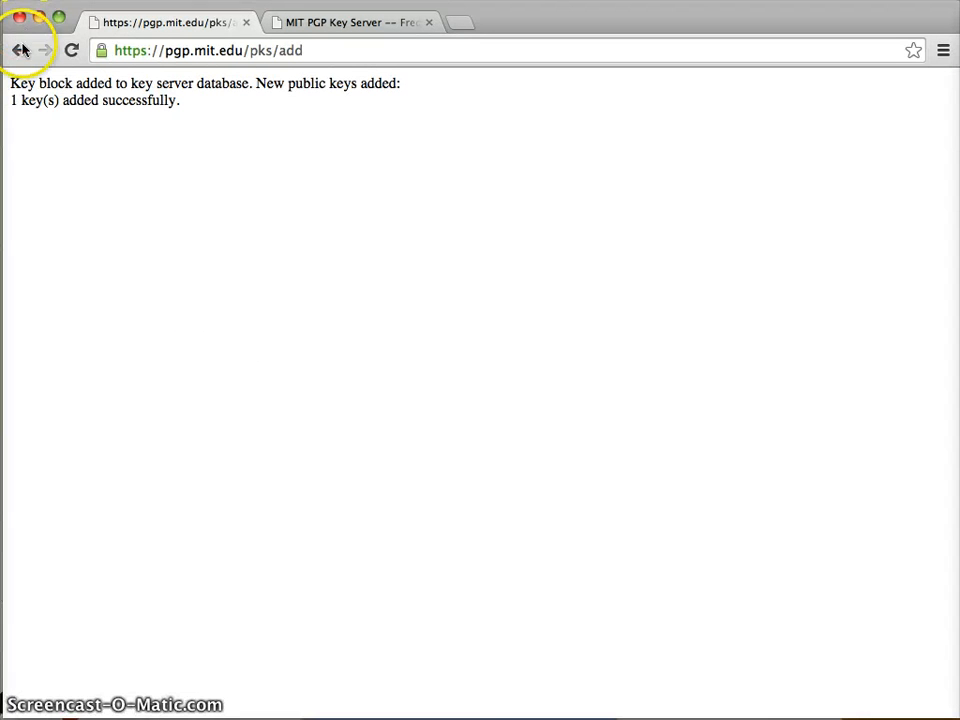
- Reload the submission result page with form resubmission confirmed, and return to the key server's home page at pgp.mit.edu
left_click(71, 50)
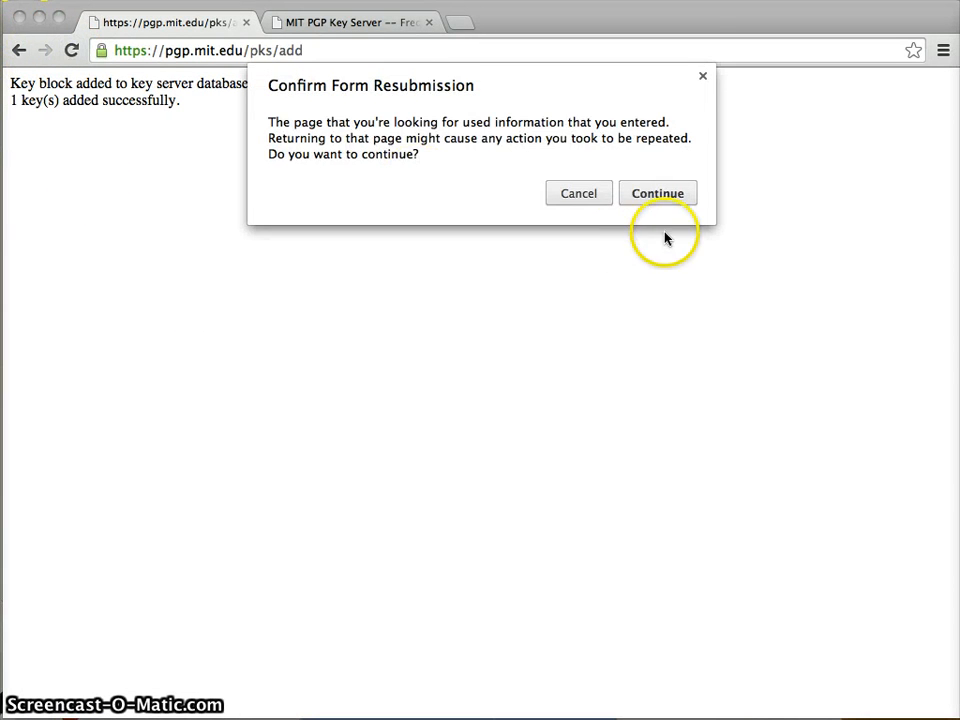
left_click(643, 200)
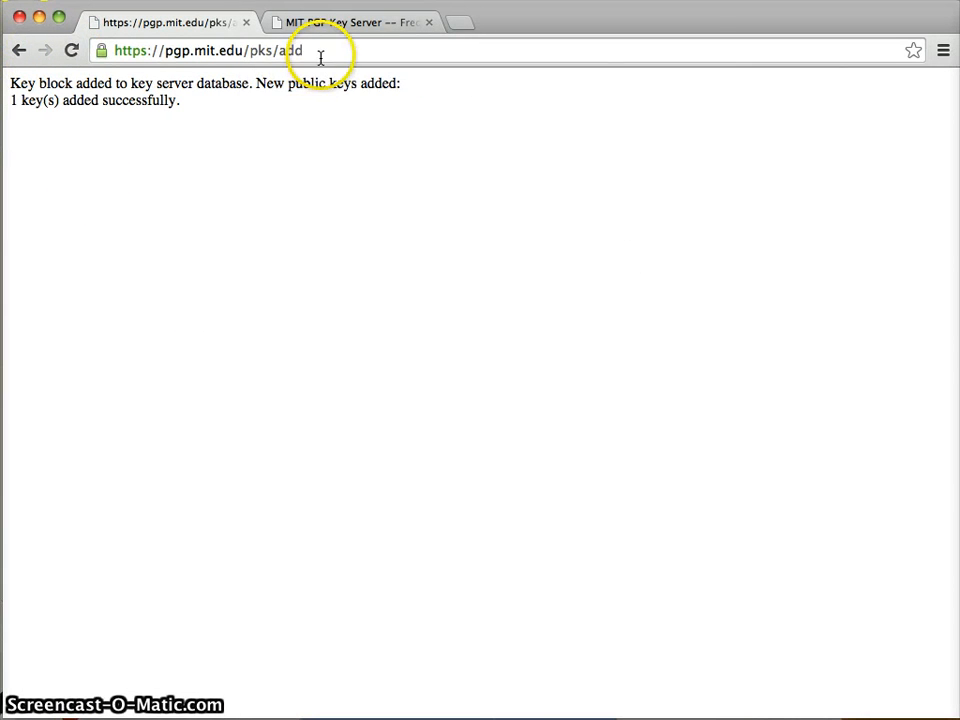
left_click_drag(321, 54, 240, 57)
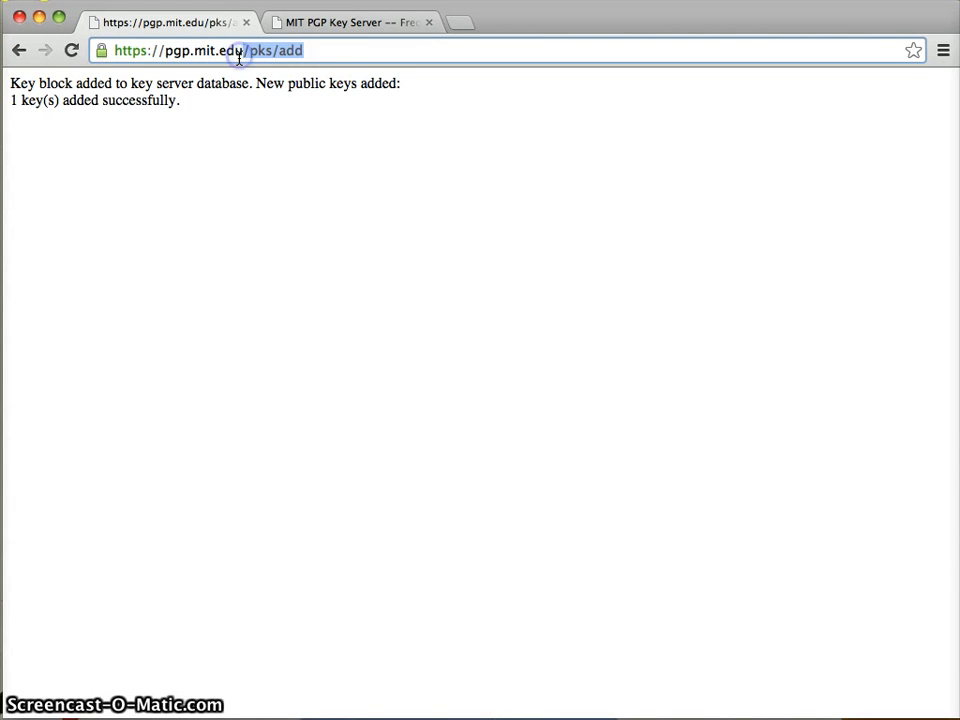
key("BackSpace")
key("Return")
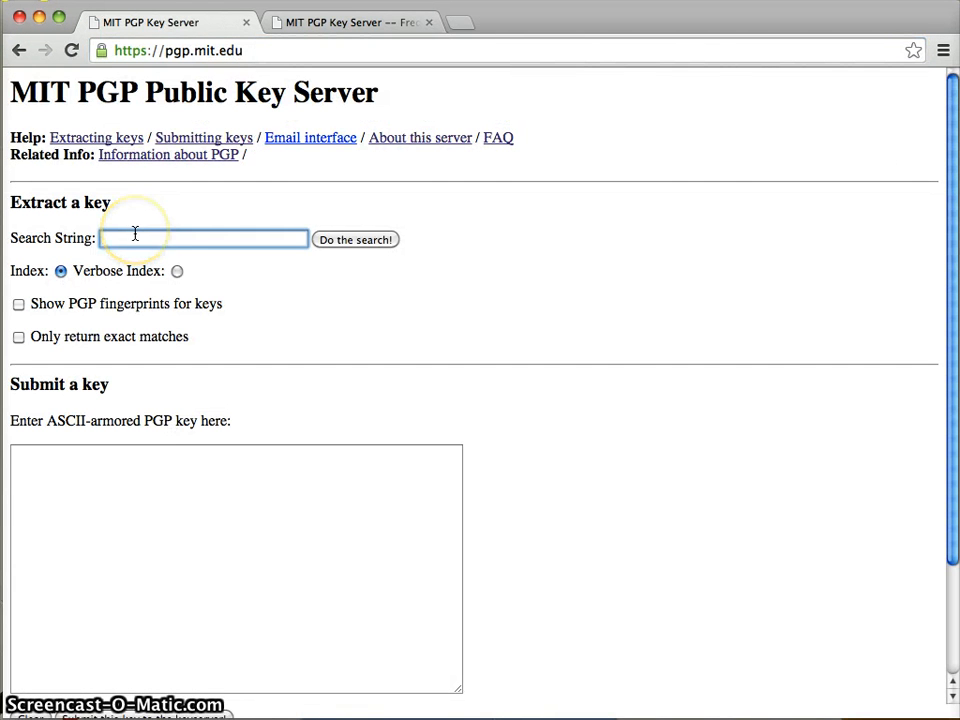
- Search the key server for the owner's username and open the public key block of the matching key
type("SusanEMcG13")
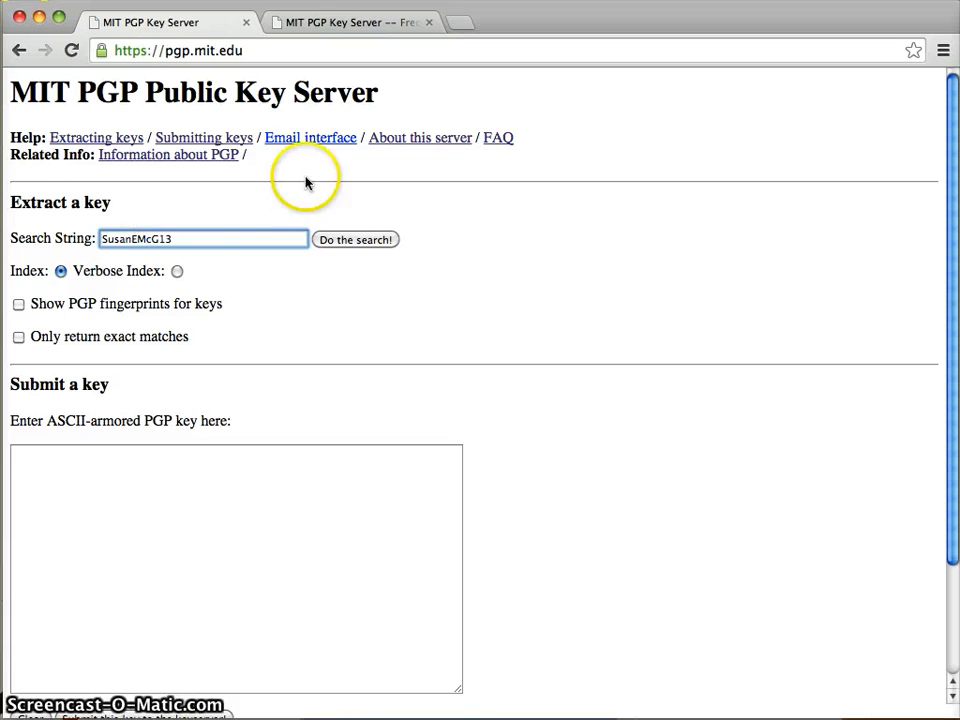
left_click(360, 241)
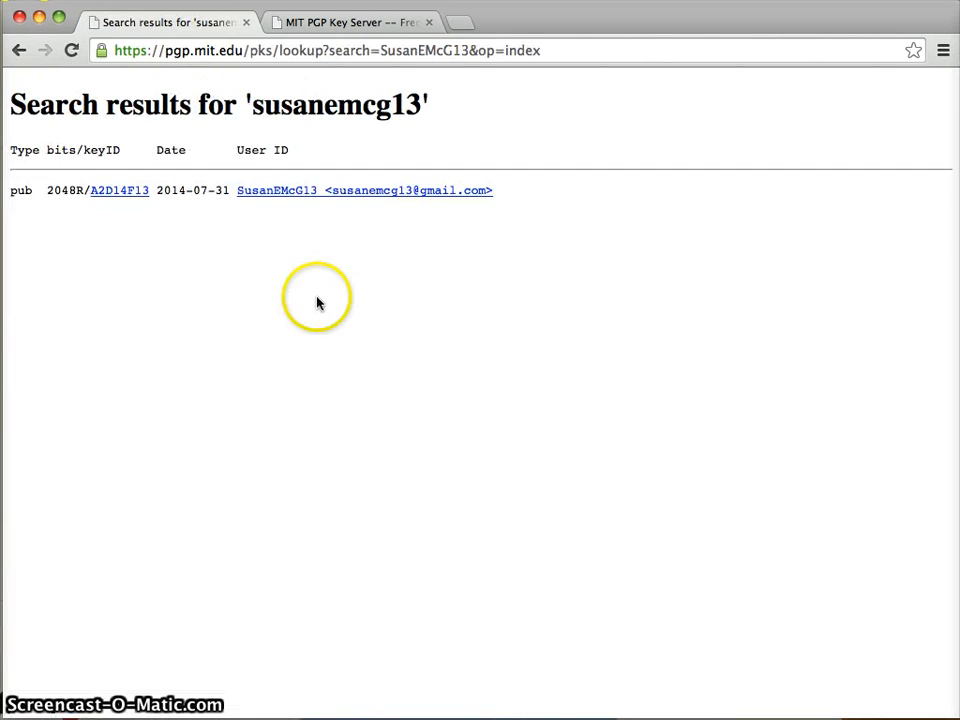
left_click(117, 192)
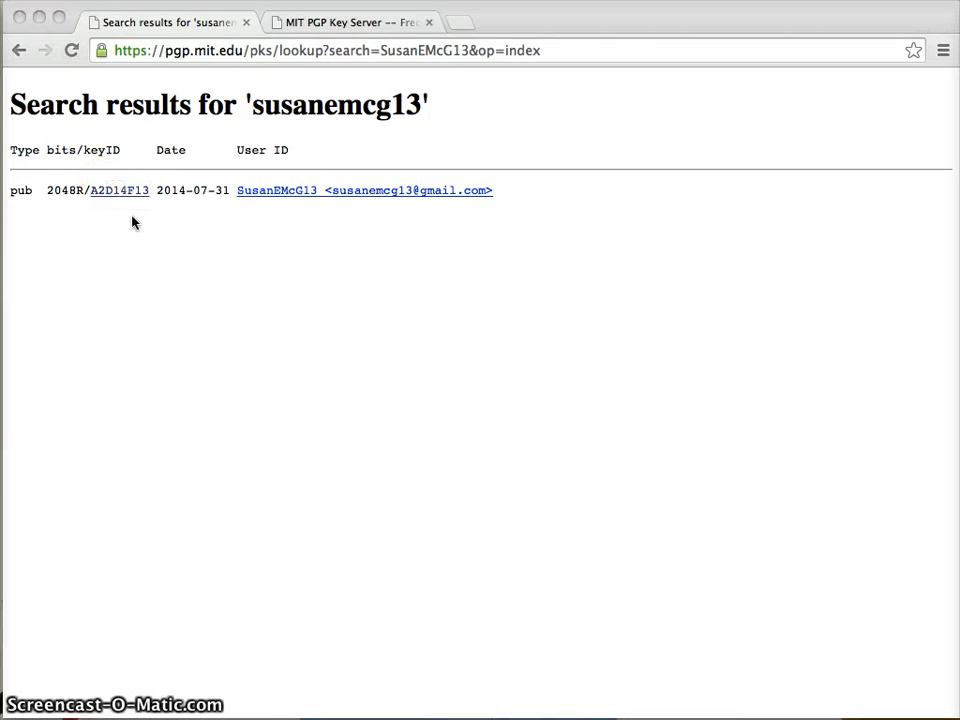
left_click(131, 190)
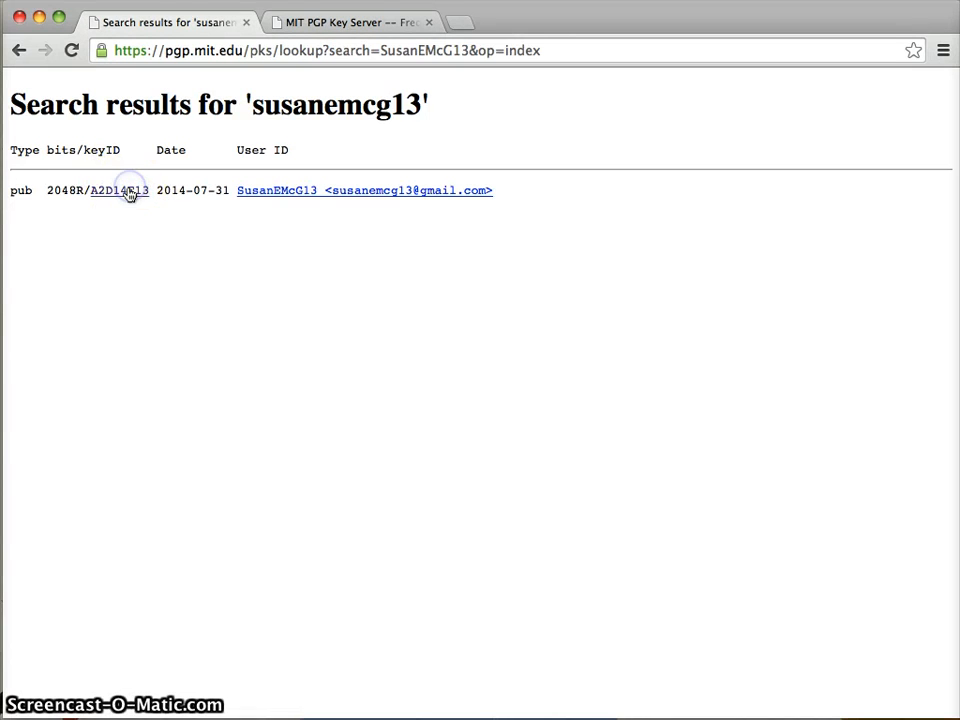
left_click(129, 190)
left_click_drag(281, 600, 16, 440)
left_click(207, 371)
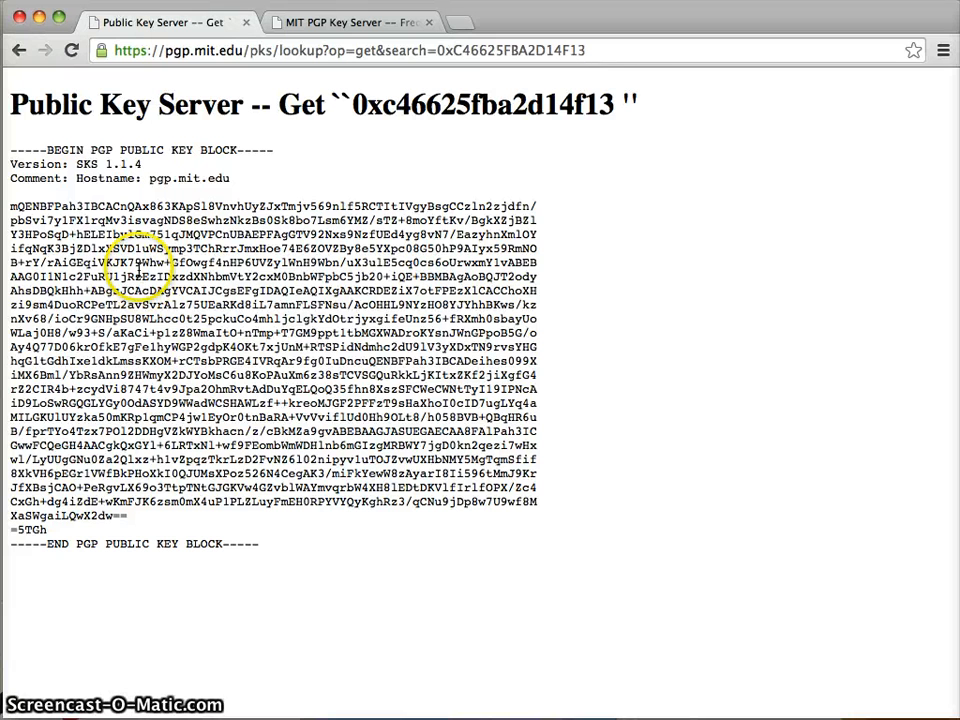
- Return to the search form, repeat the search with PGP fingerprints shown, and highlight the key's whole fingerprint
left_click(20, 52)
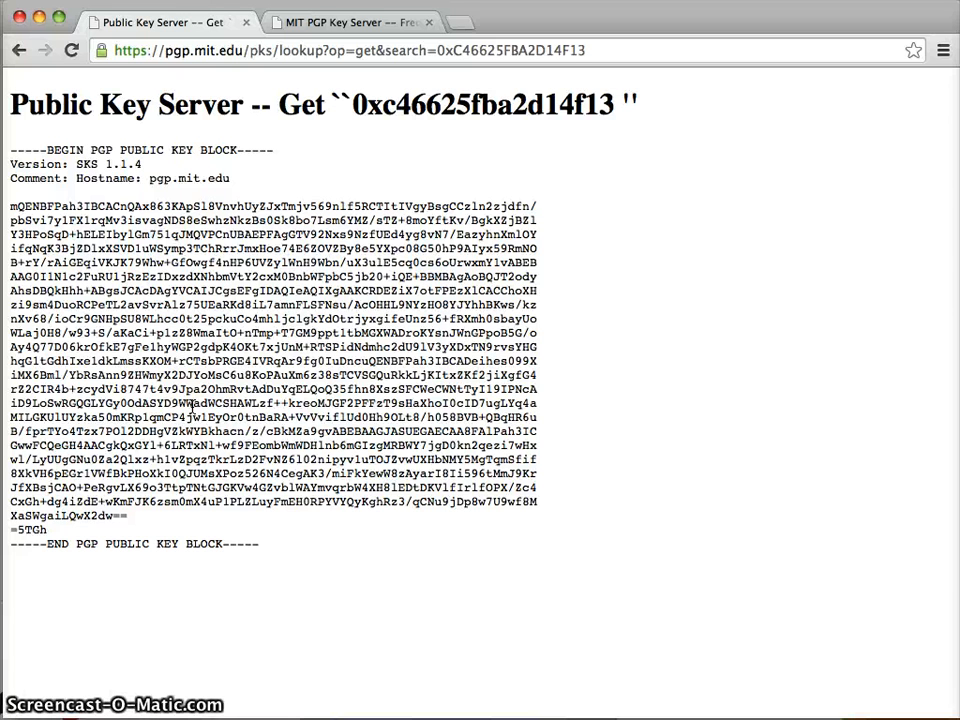
left_click(21, 55)
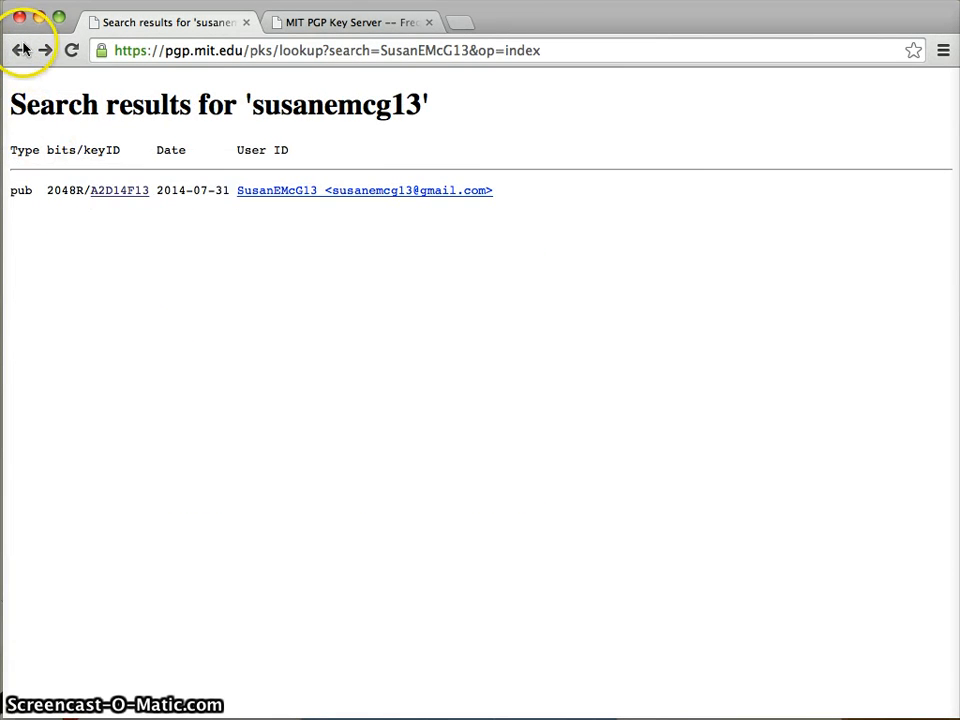
left_click(20, 50)
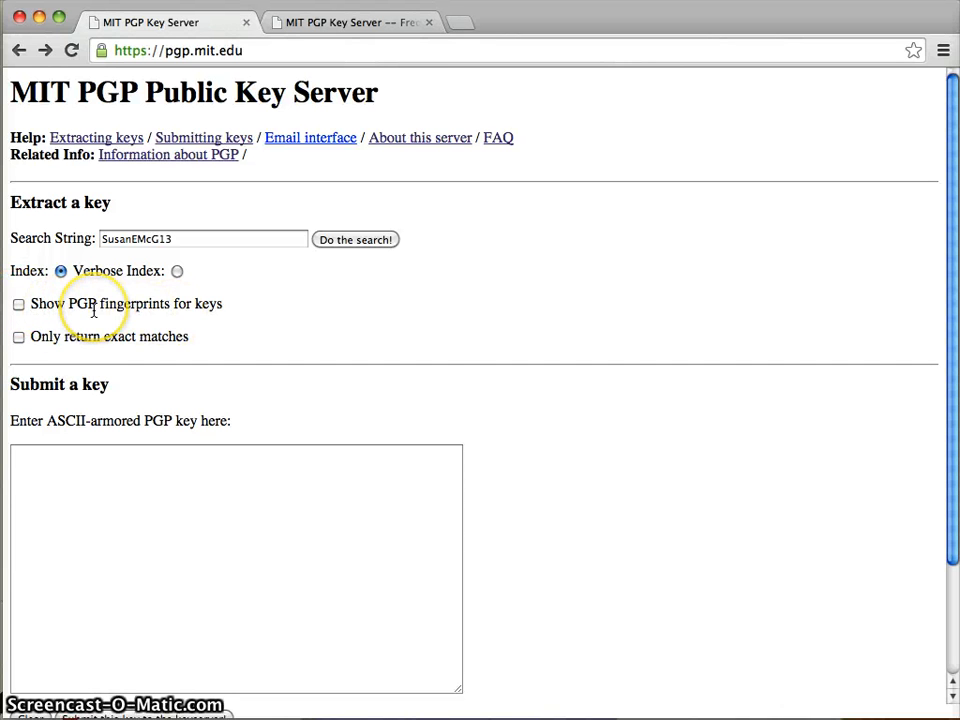
left_click(19, 305)
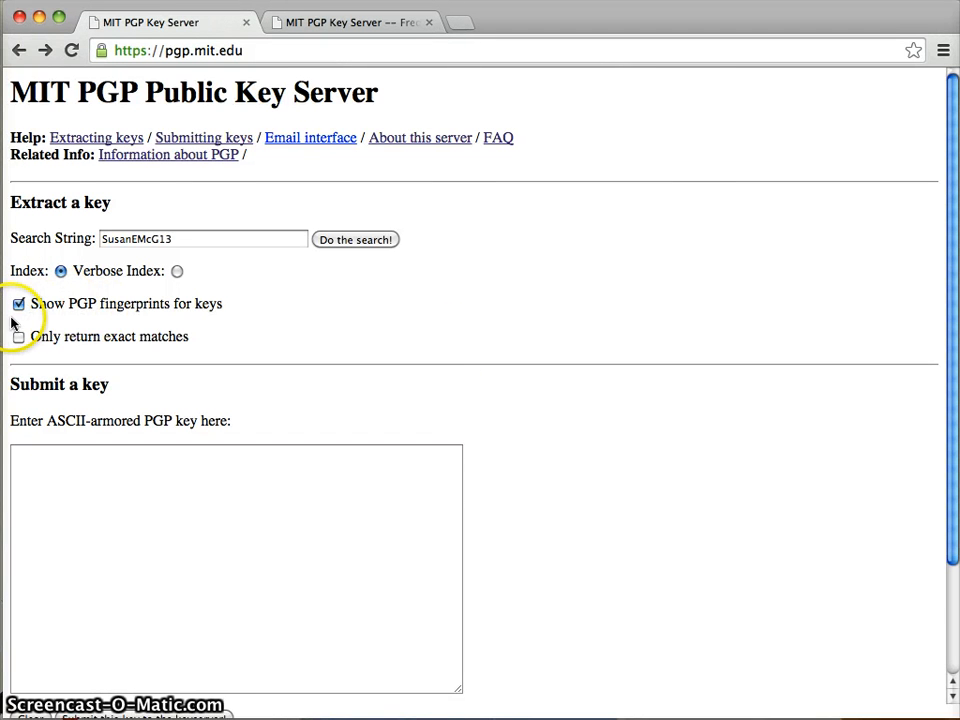
left_click(369, 240)
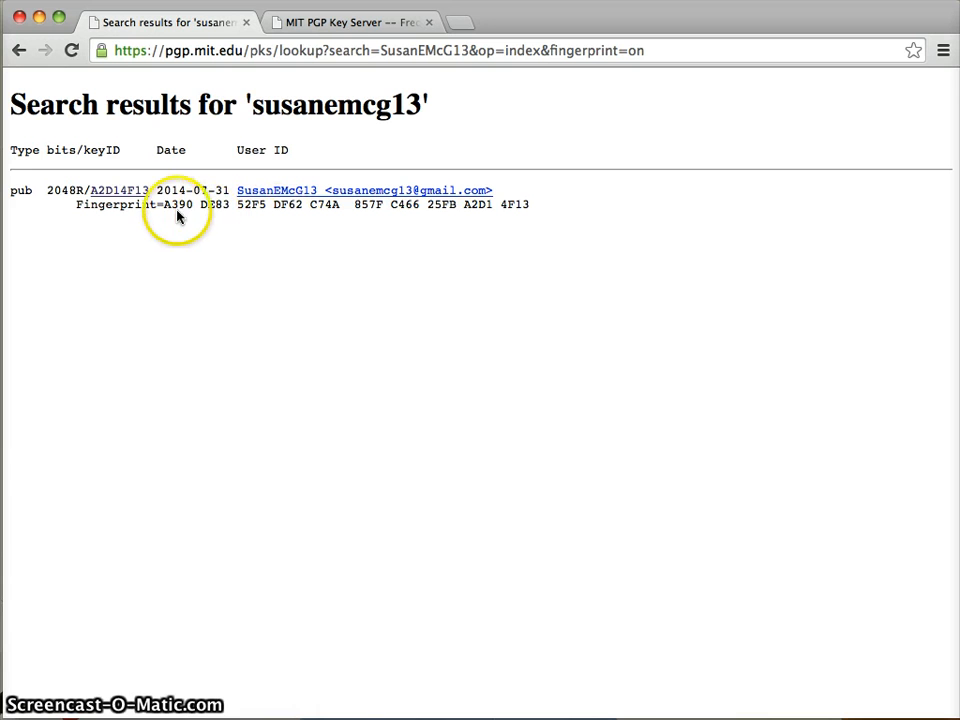
left_click_drag(161, 207, 534, 208)
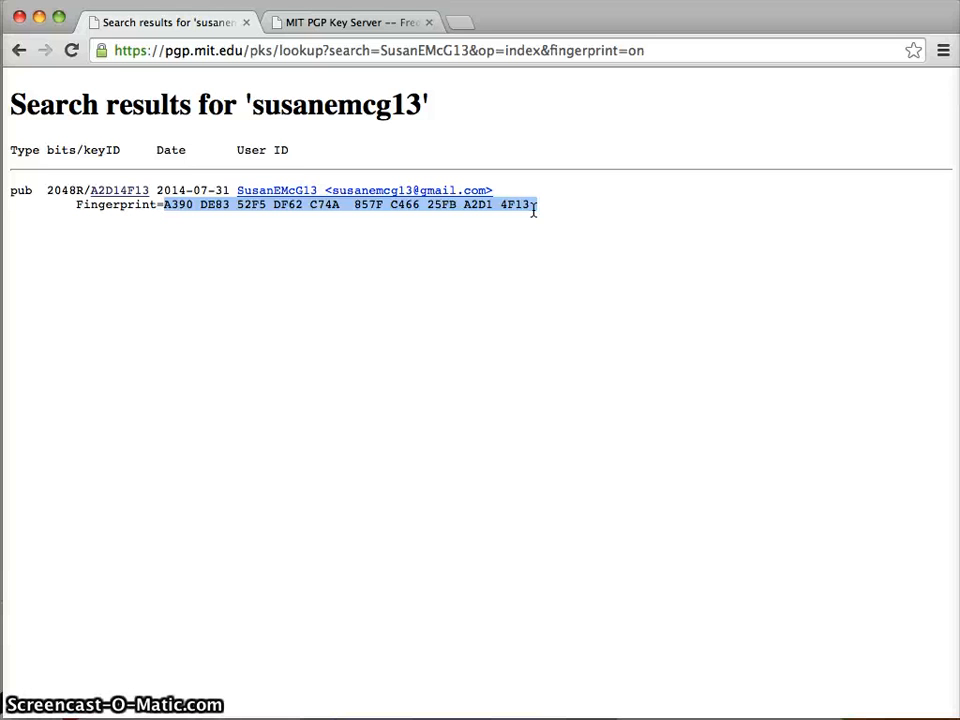
left_click(533, 208)
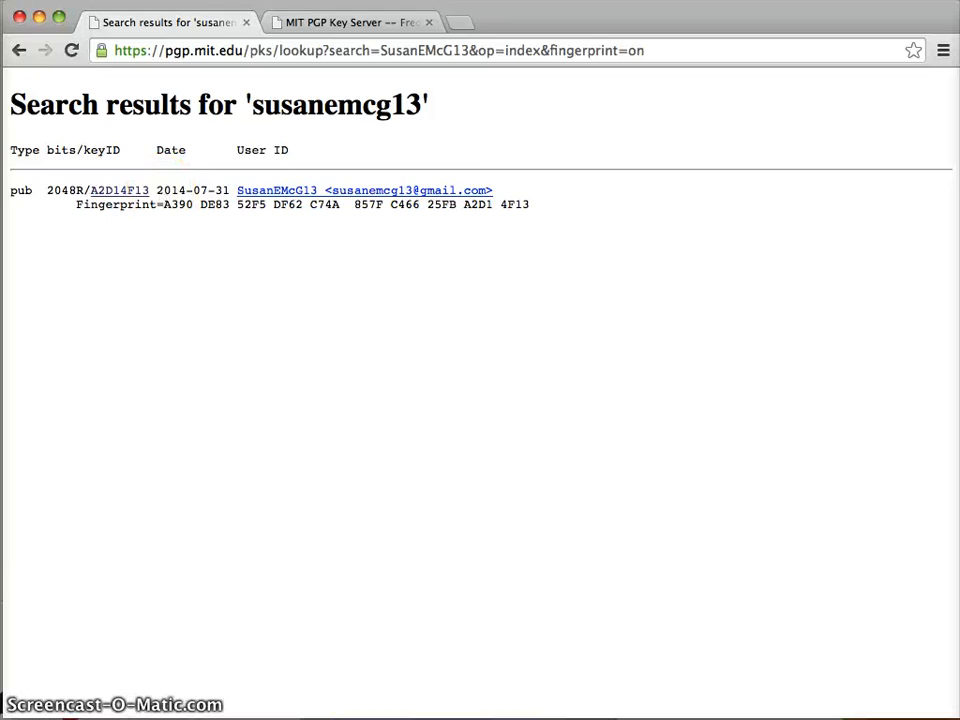
- Go back to the key server's home page, and minimize the browser and the TextEdit key file window
left_click(19, 52)
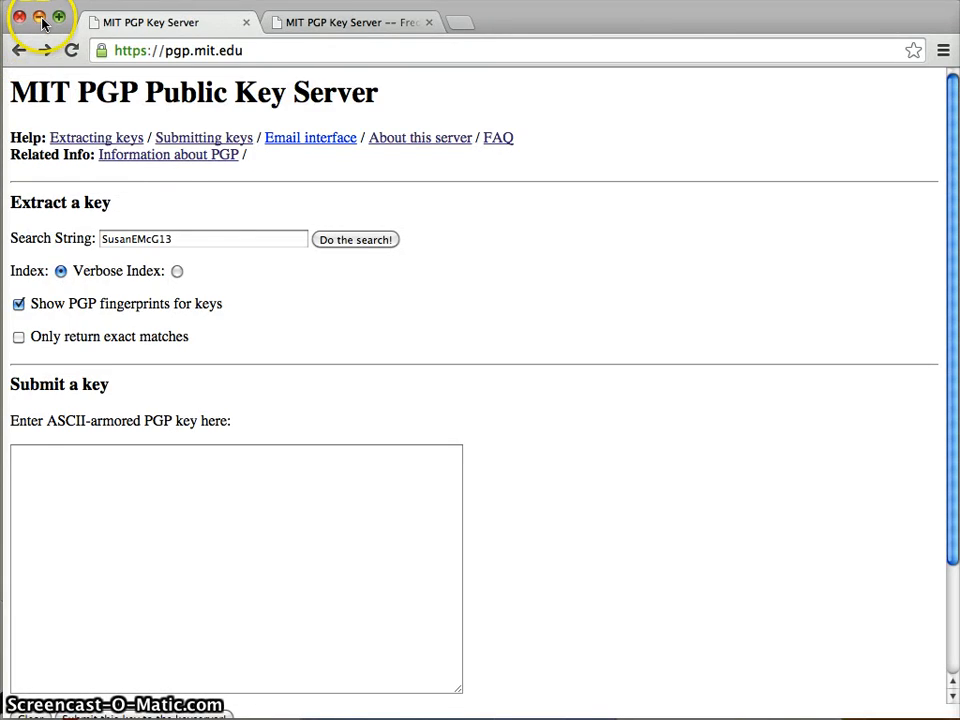
left_click(40, 18)
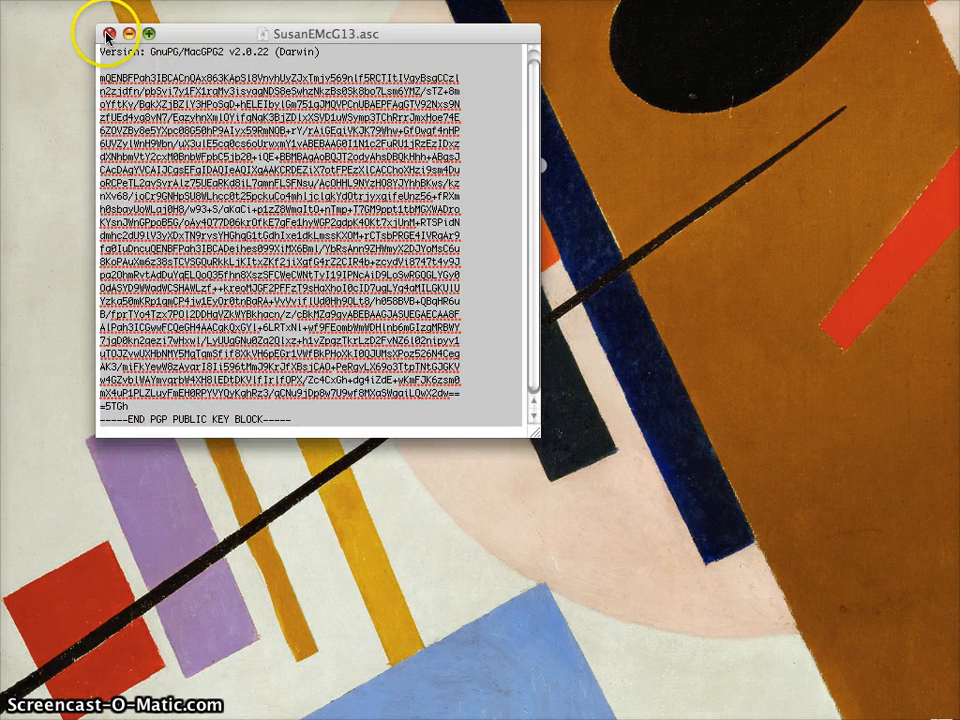
left_click(125, 32)
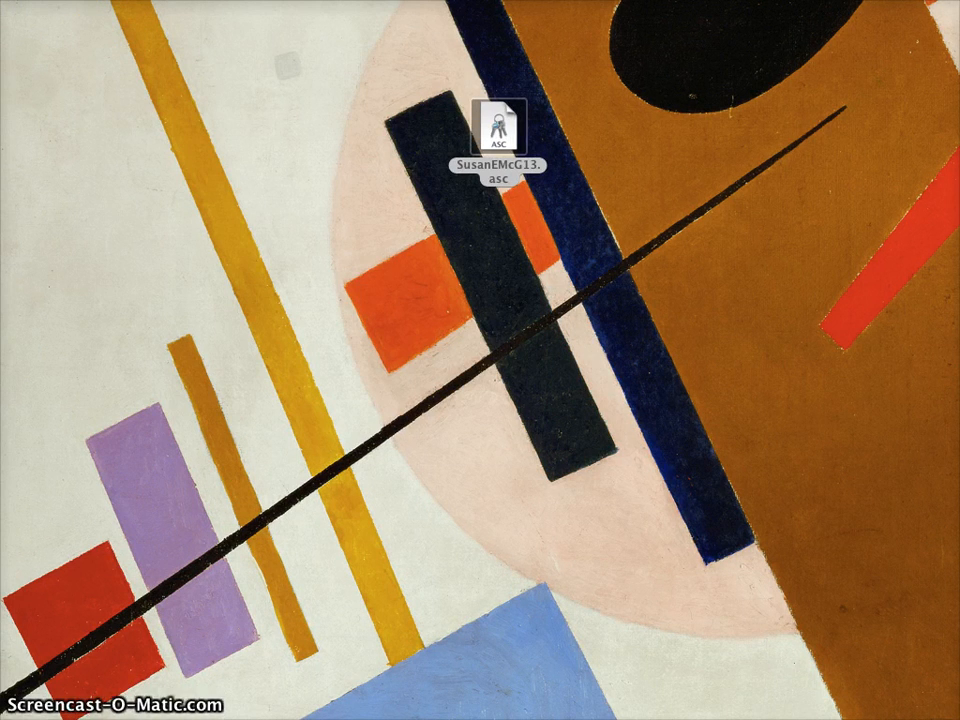
- Switch to the Thunderbird inbox, bring up the key list in GPG Keychain Access, and minimize the keychain window again
left_click(957, 600)
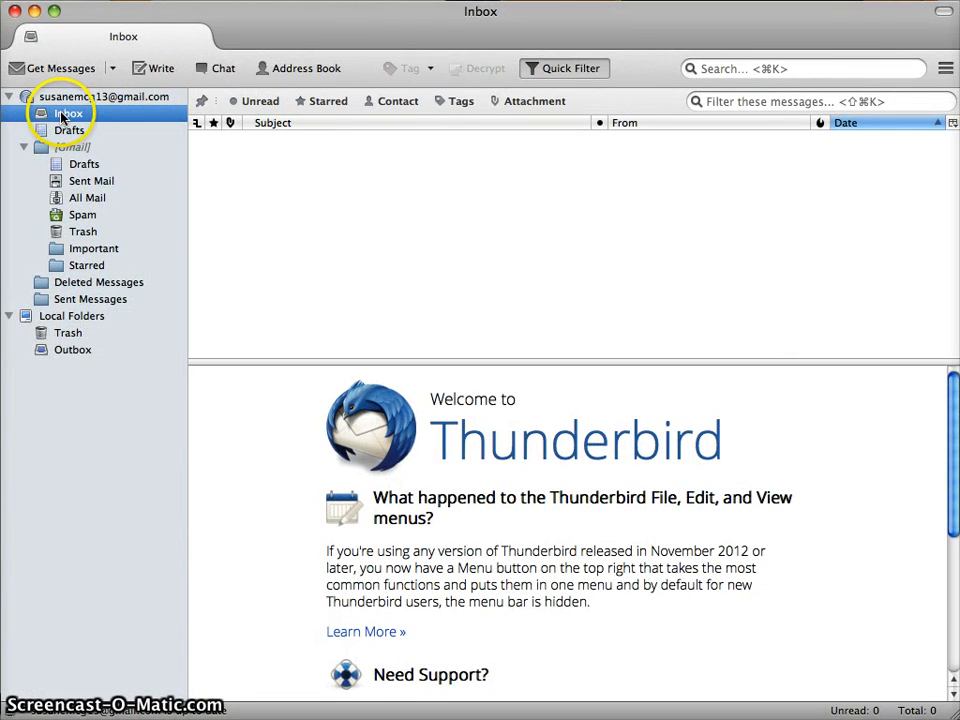
mouse_move(311, 36)
left_mouse_down()
mouse_move(272, 32)
mouse_move(313, 35)
left_mouse_up()
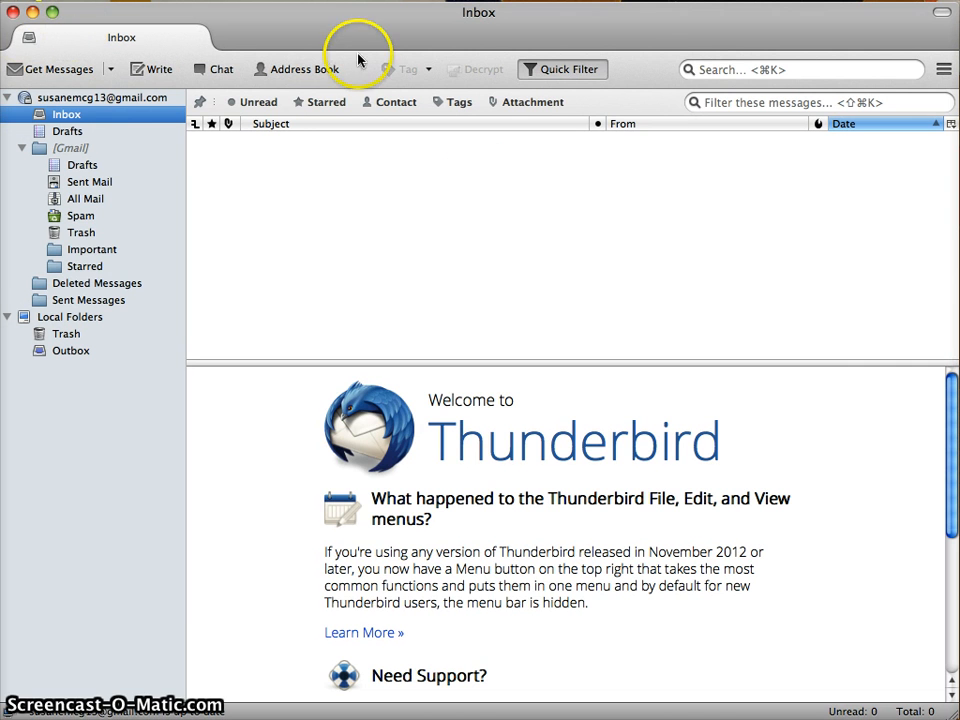
left_click(959, 700)
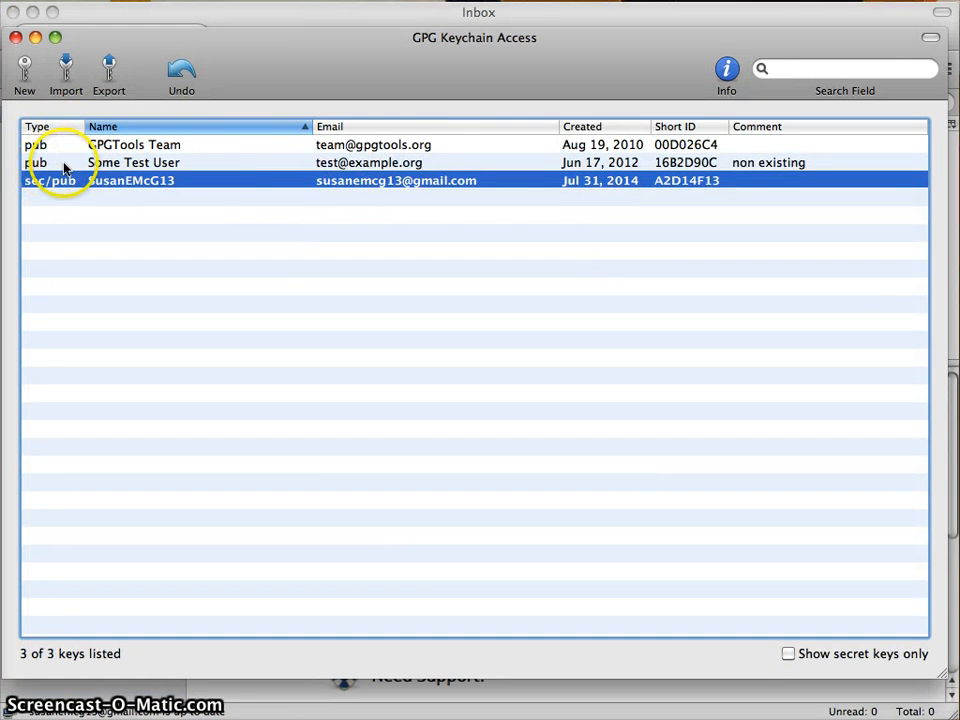
left_click(35, 37)
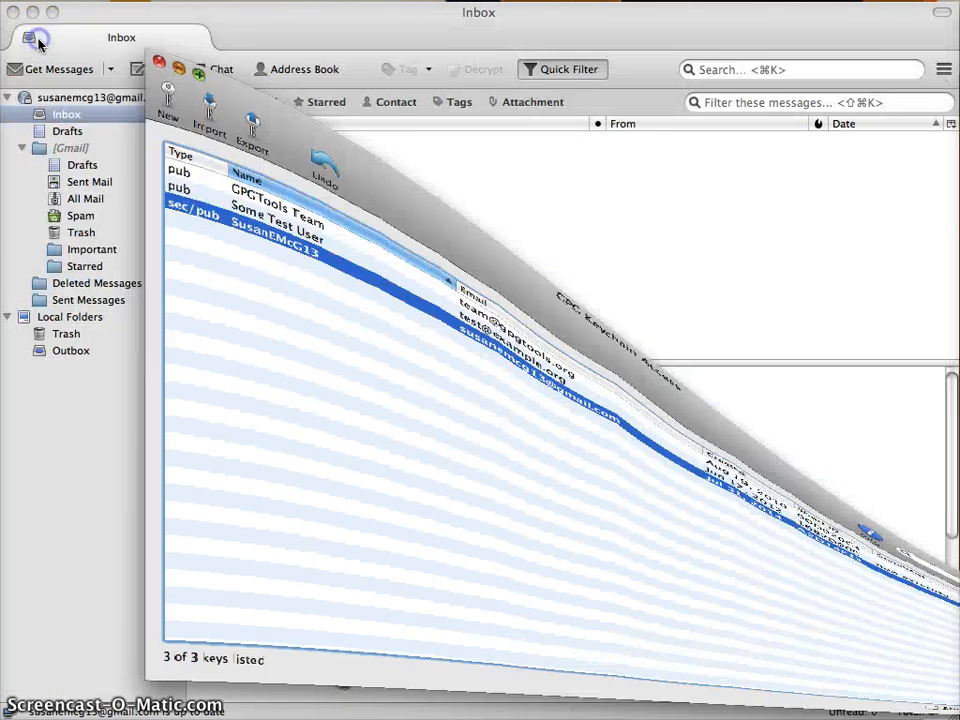
left_click(246, 36)
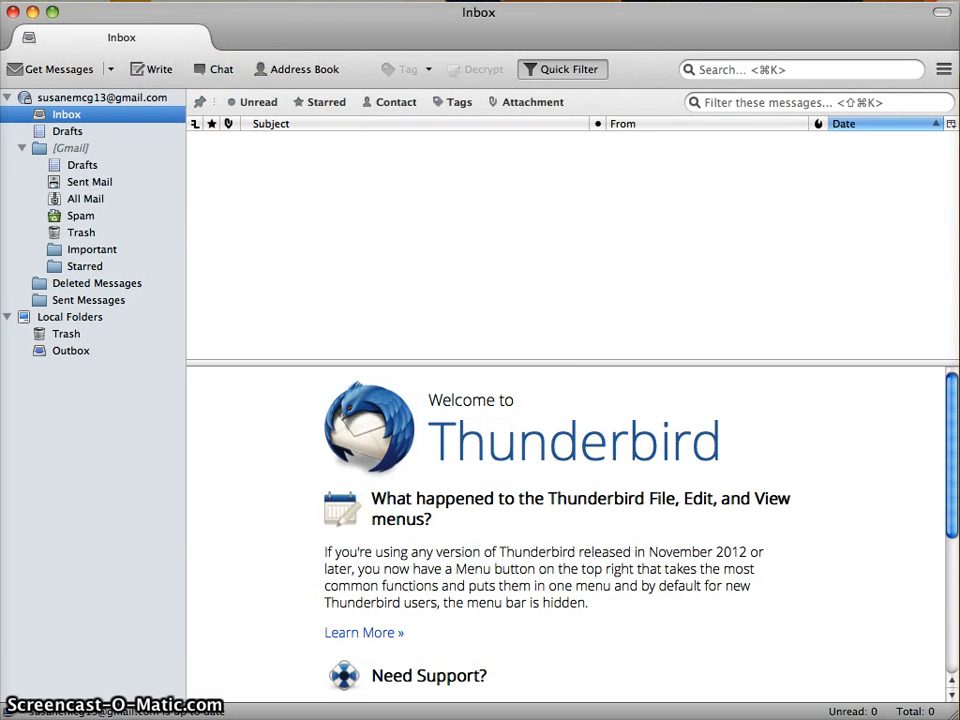
- Start a new email message, enter the test recipient's address, and set the subject to "Hello there"
left_click(108, 0)
mouse_move(131, 6)
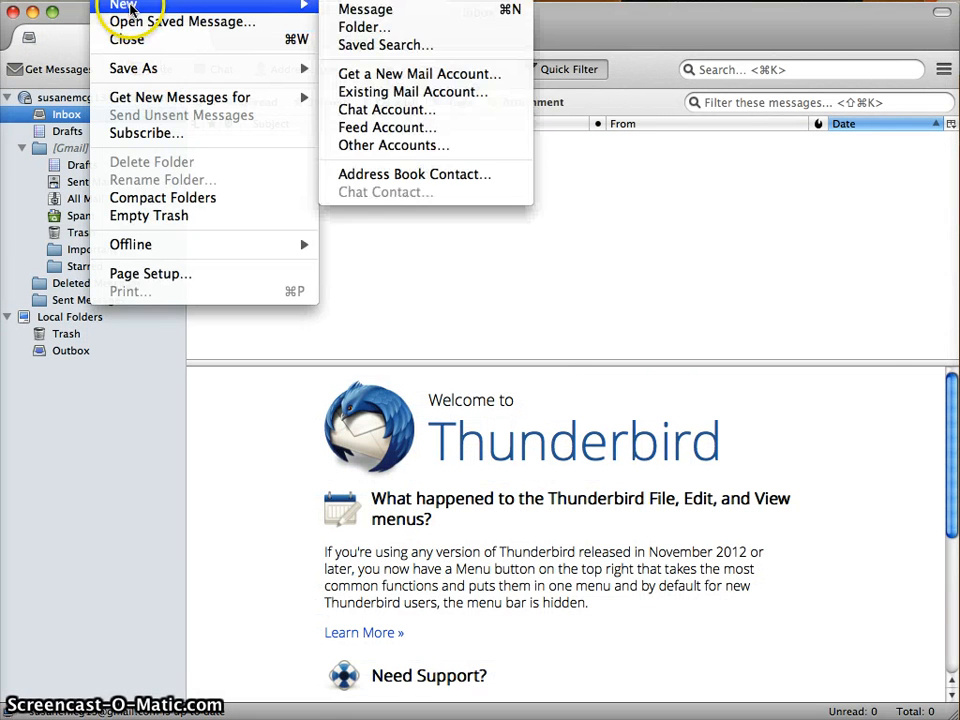
left_click(345, 9)
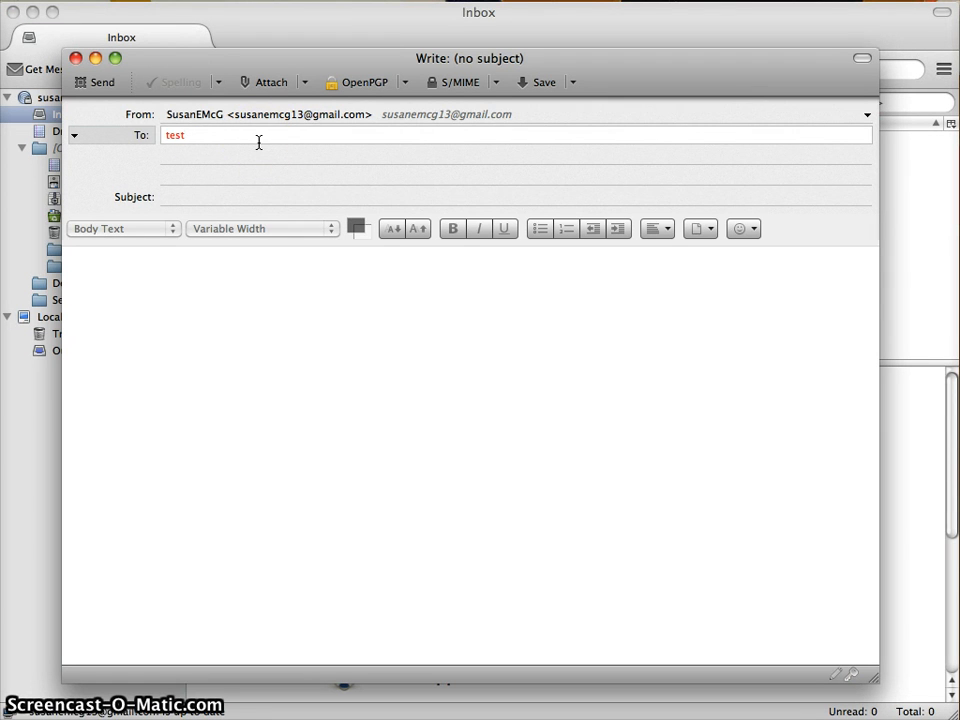
key("Tab")
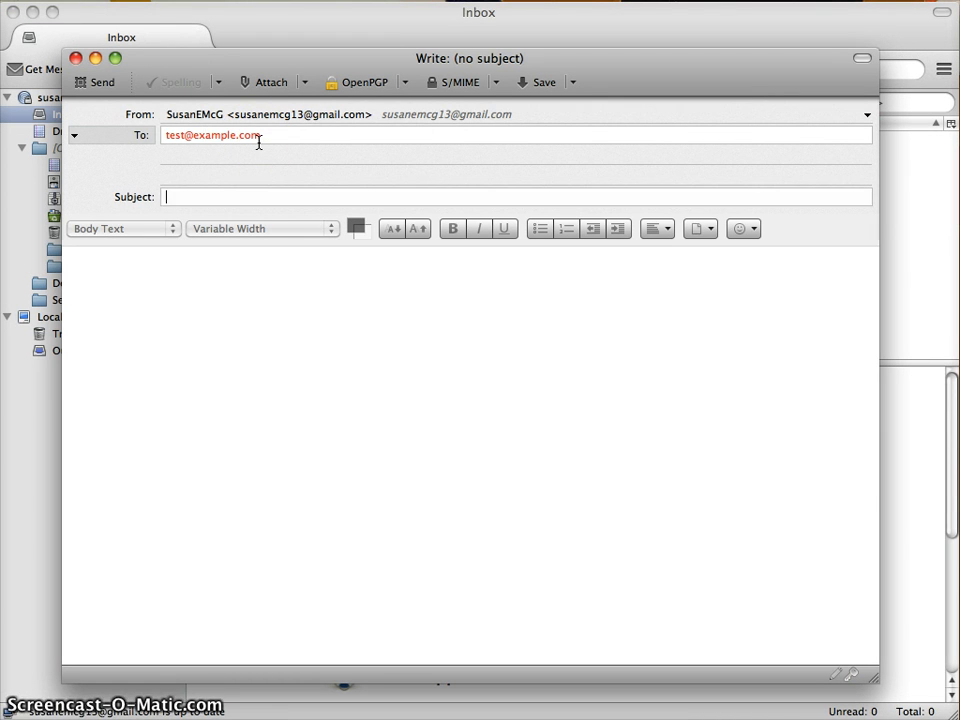
type("Hello there")
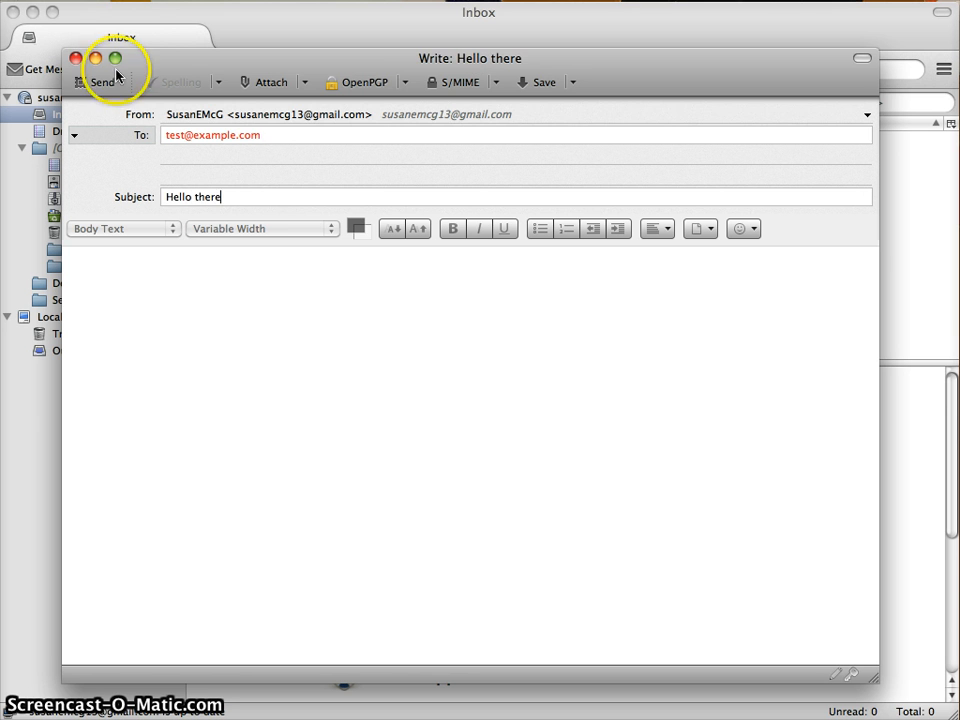
- Turn on OpenPGP encryption and signing for the message and check both settings in the OpenPGP options
left_click(404, 84)
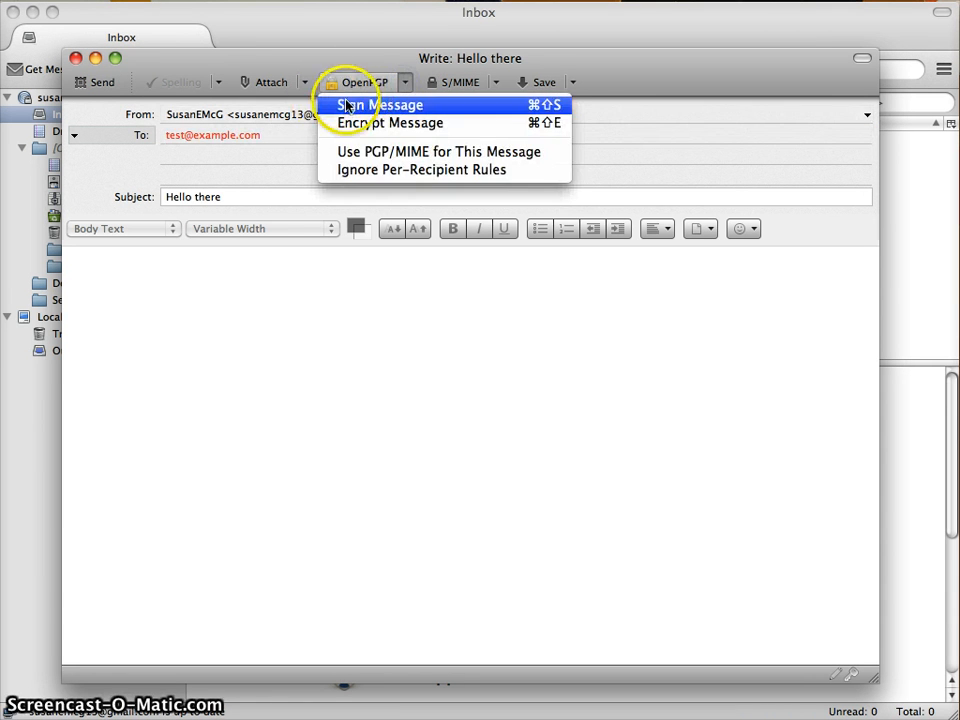
left_click(355, 122)
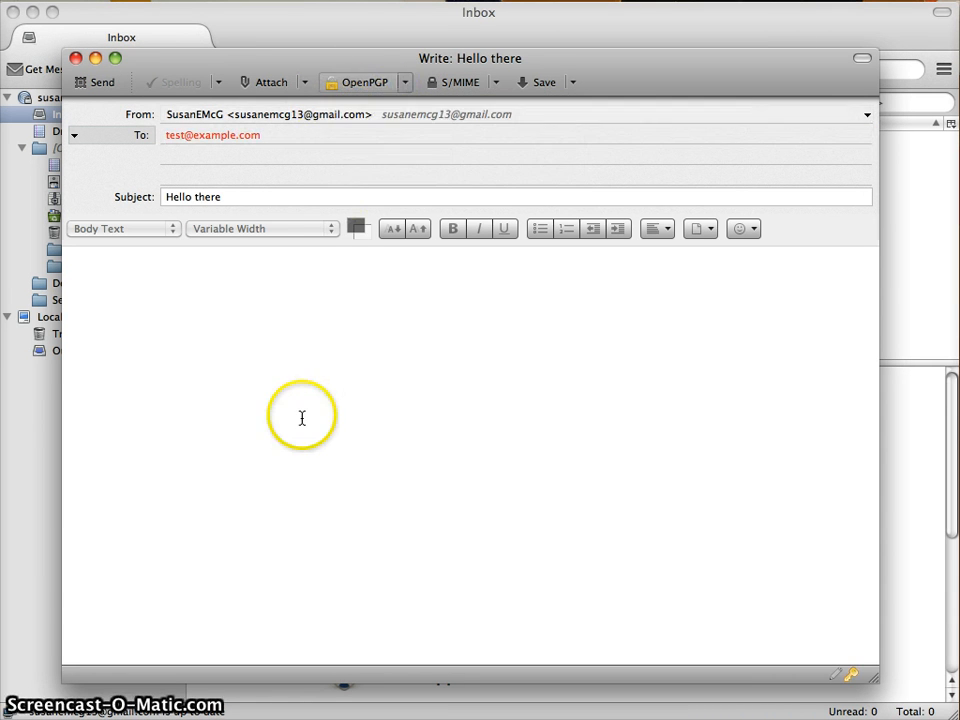
left_click(350, 84)
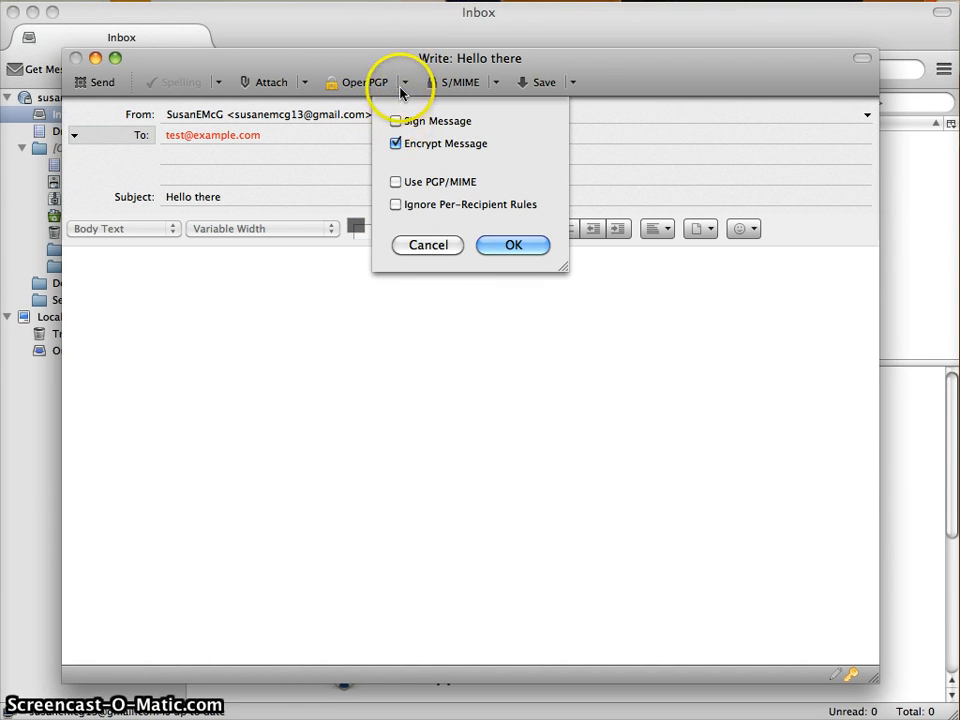
left_click(405, 87)
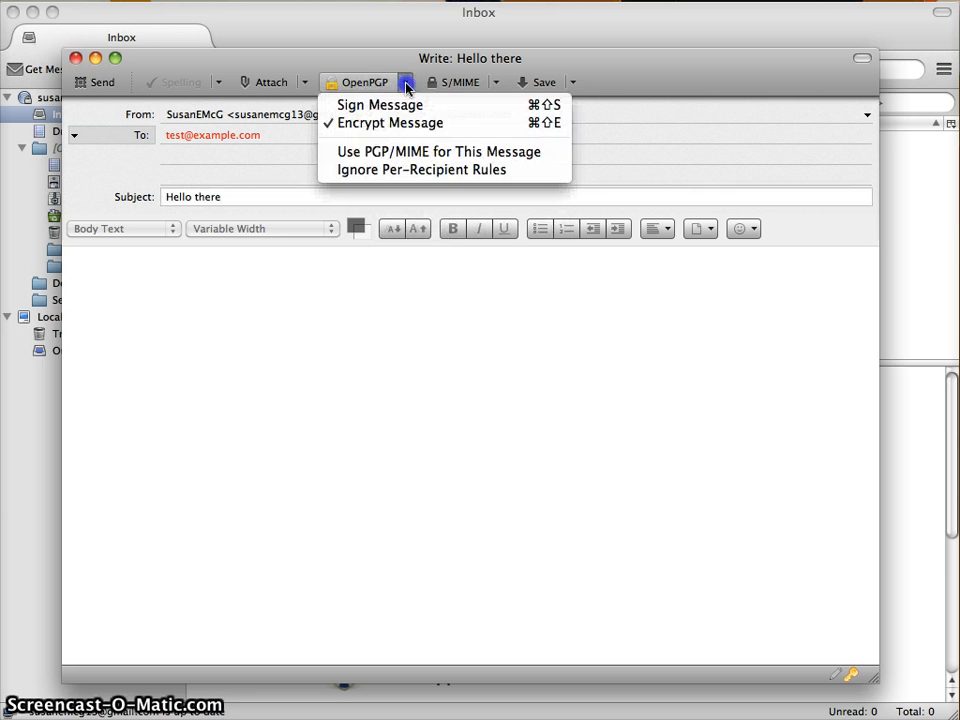
left_click(397, 112)
left_click(382, 86)
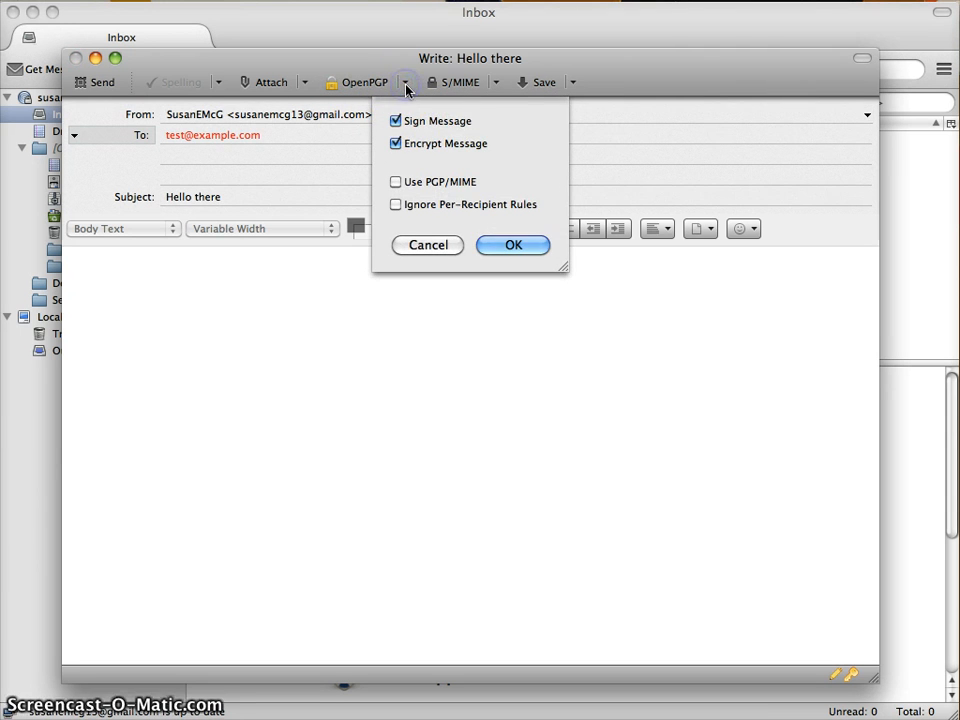
left_click(404, 88)
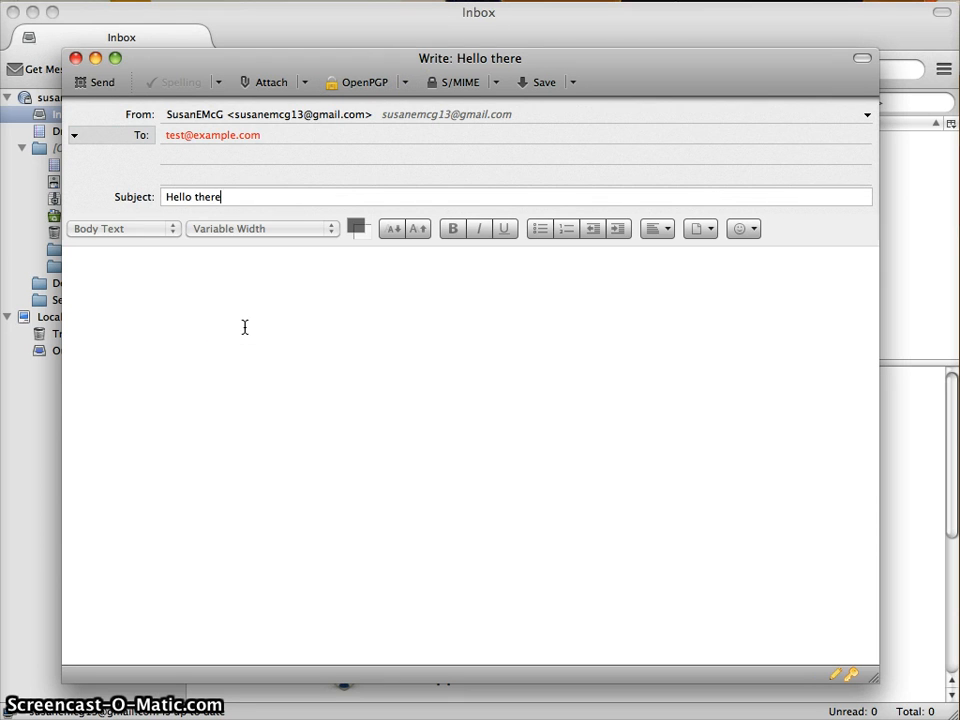
- Add "er" to the end of the username part of the recipient's address
left_click(240, 199)
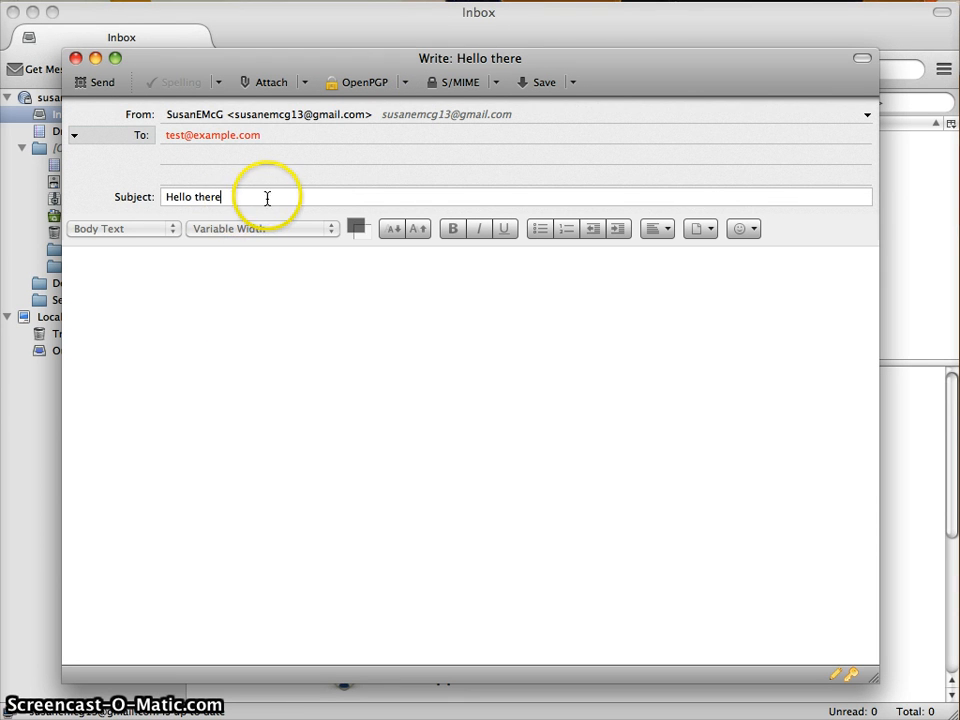
left_click(183, 135)
type("er")
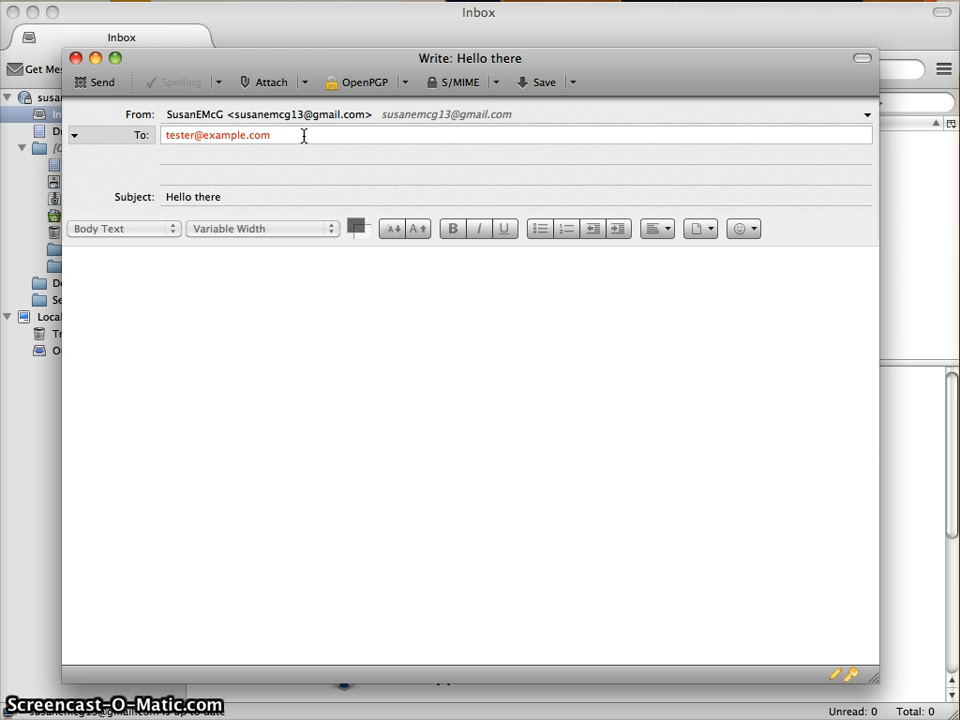
left_click(242, 199)
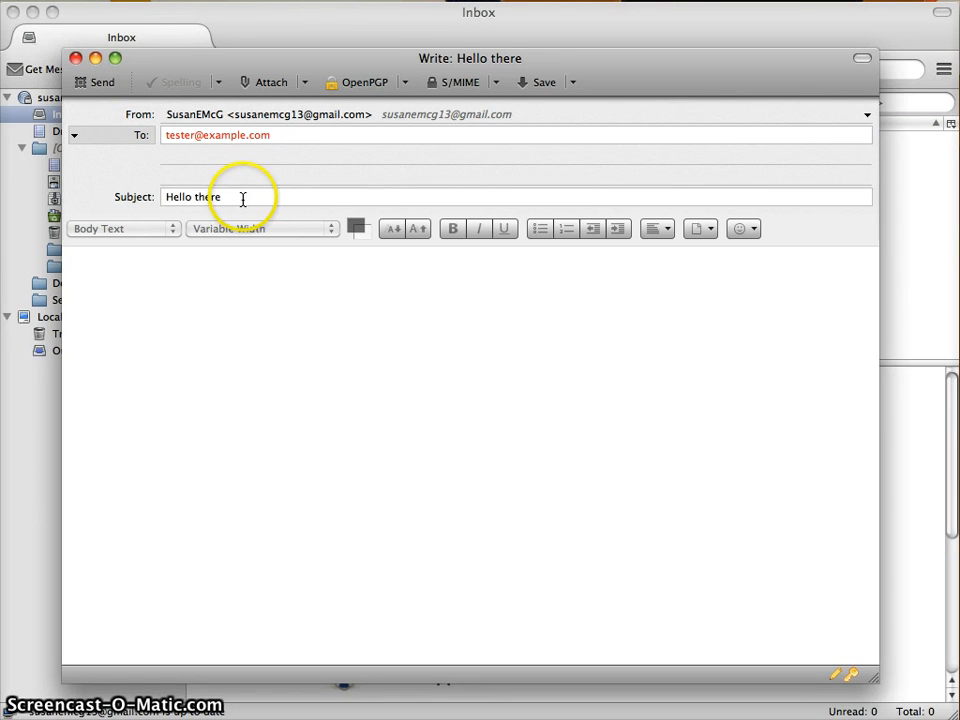
- Try to send the message, select the Some Test User key for encryption, and cancel the recipient key selection
left_click(99, 87)
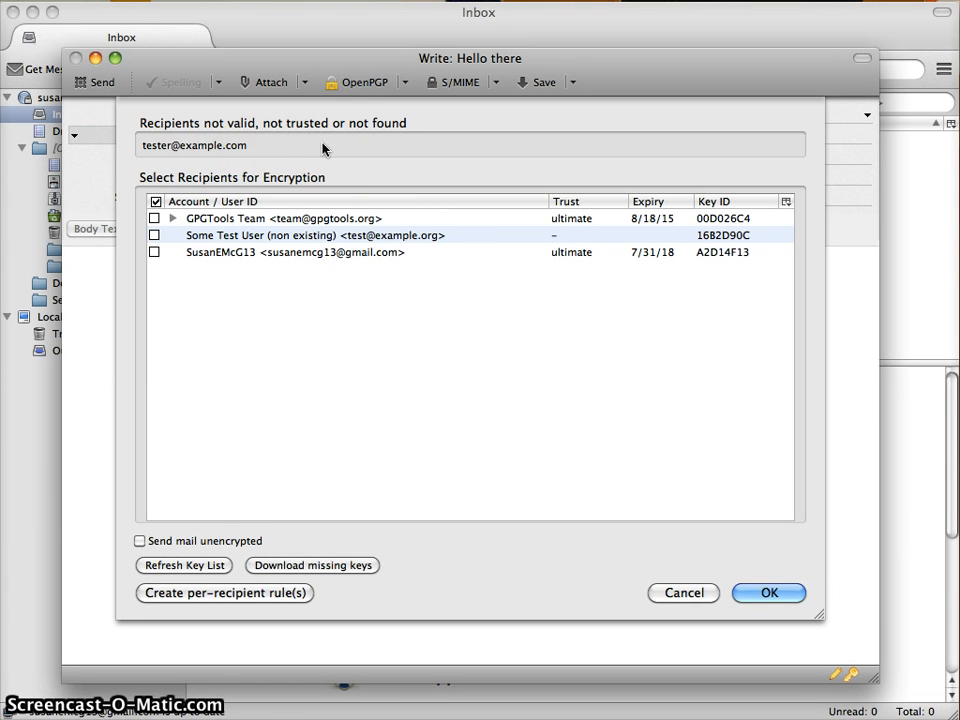
left_click(154, 236)
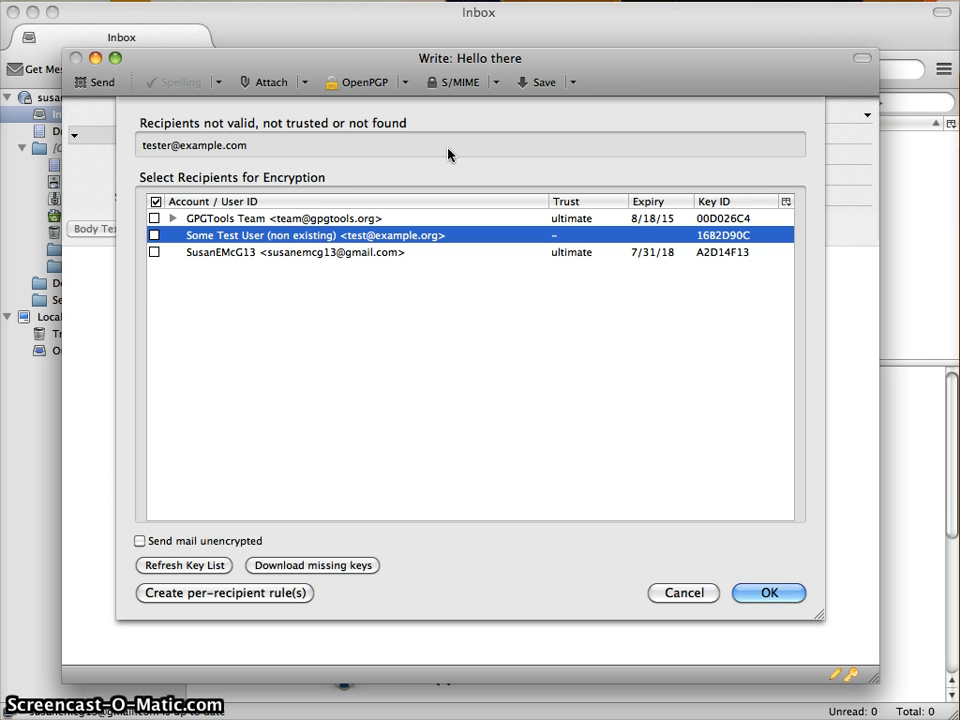
left_click(155, 236)
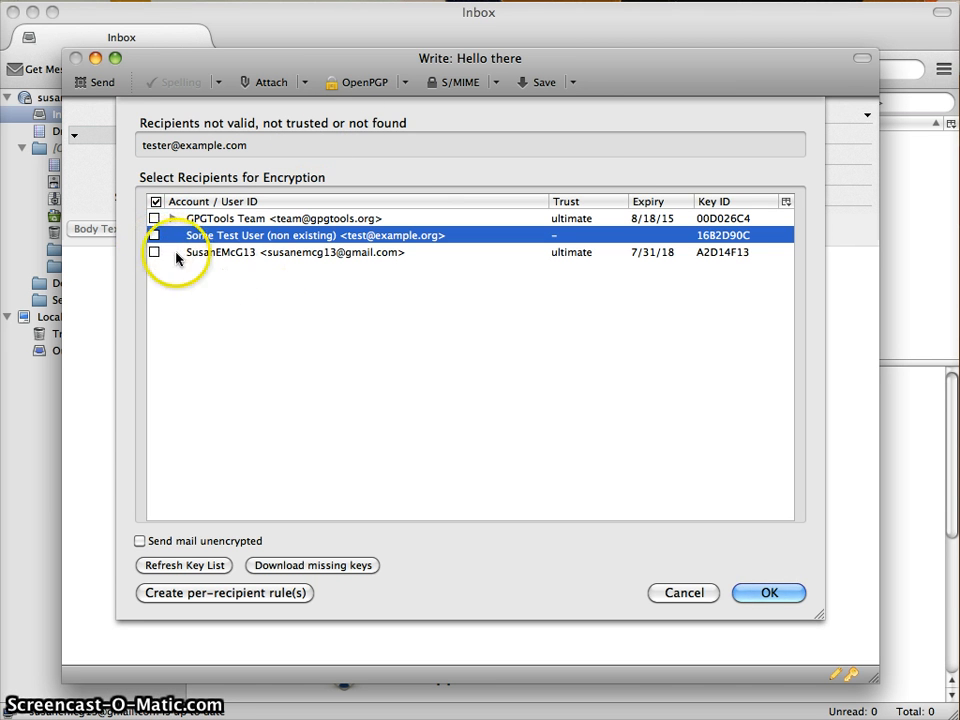
left_click(154, 235)
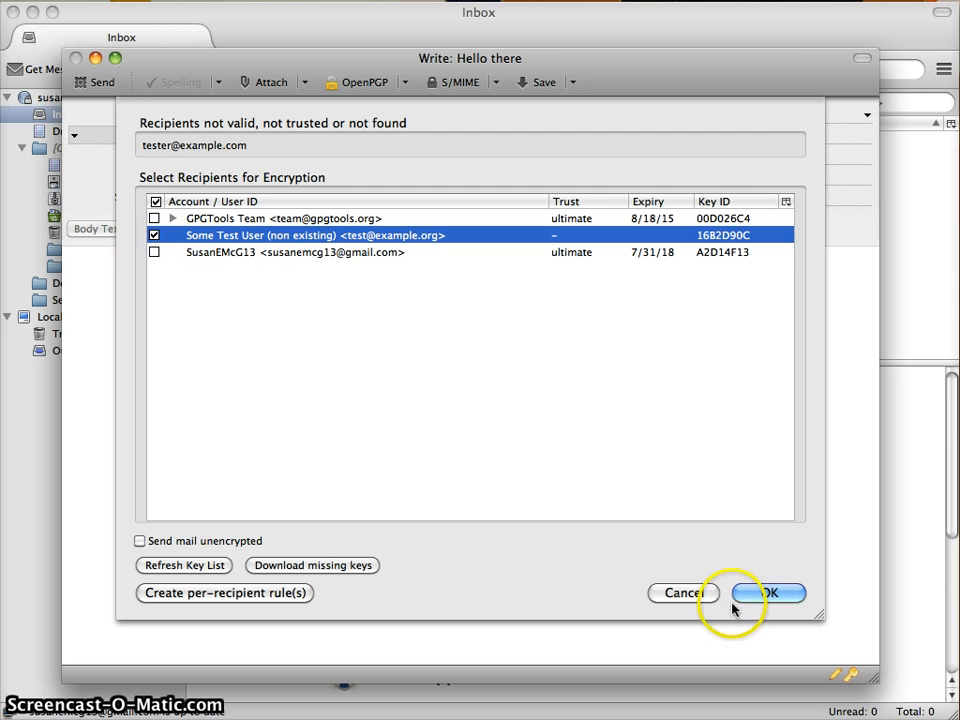
left_click(681, 594)
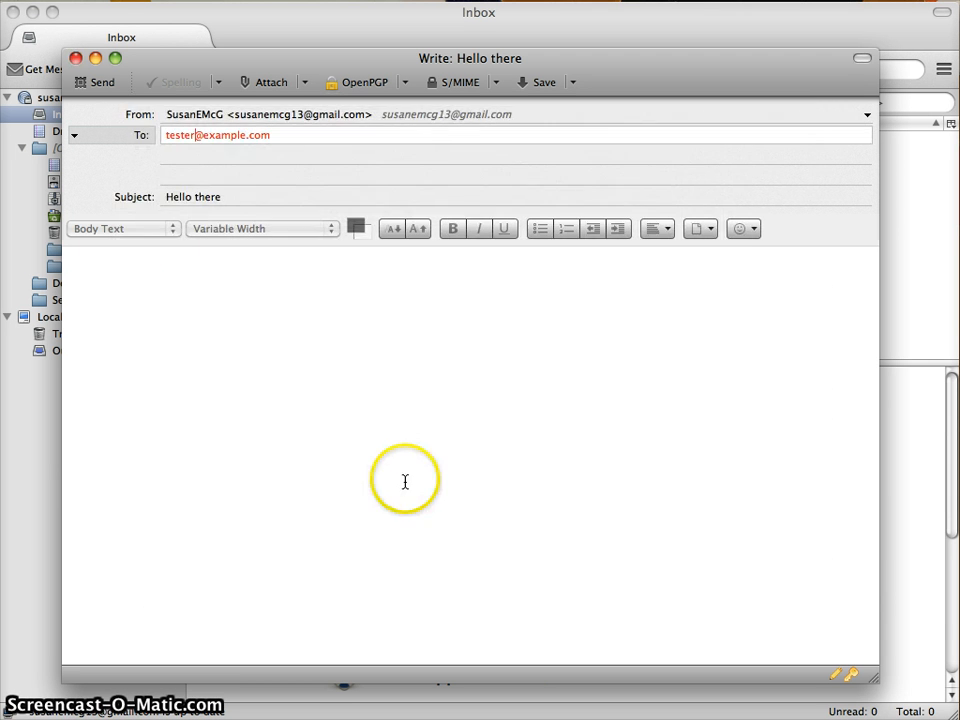
- Place the text cursor in the empty message body
left_click(362, 448)
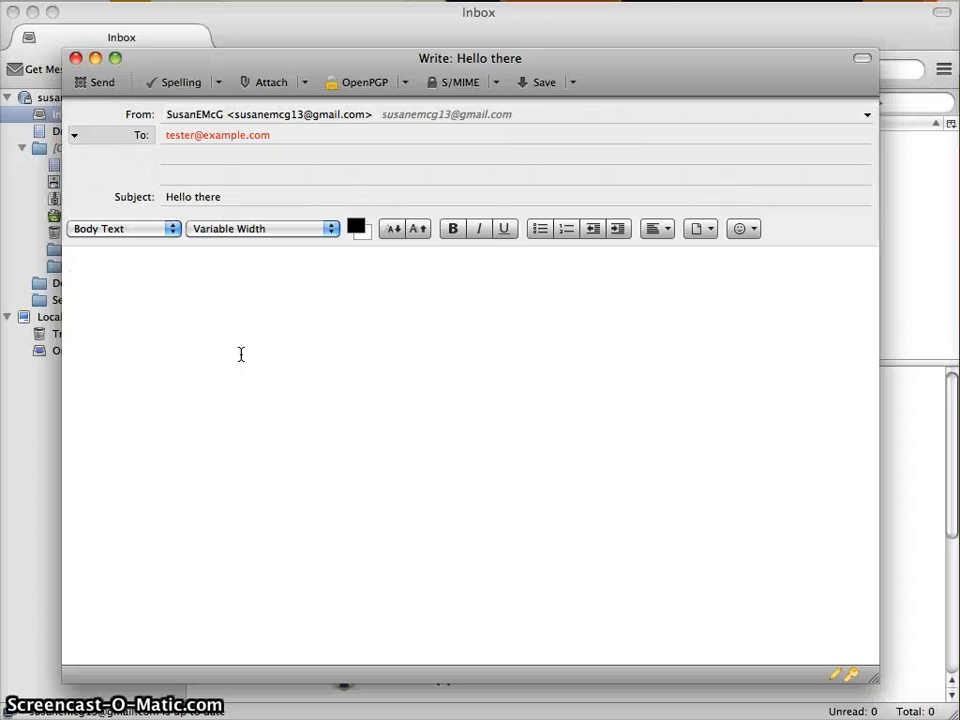
left_click(186, 598)
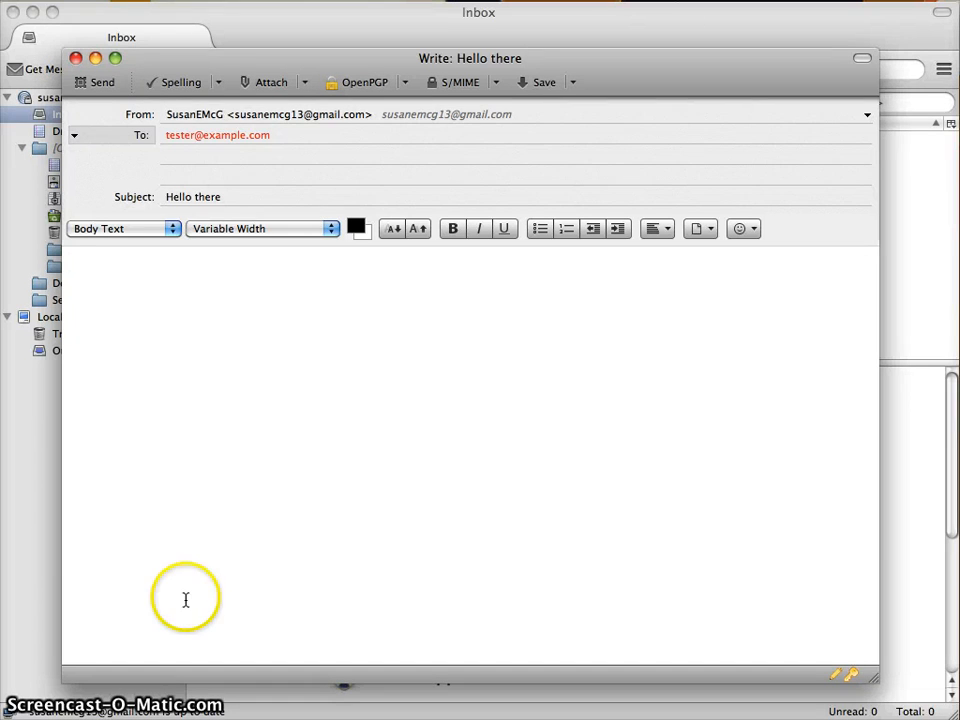